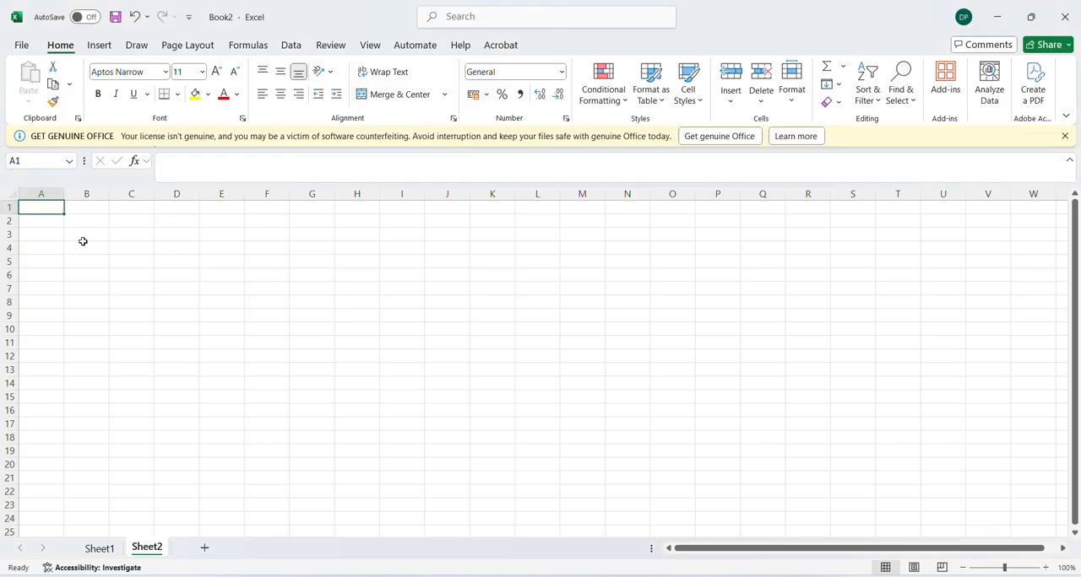
Enter "if" in cell A1 and "and" in cell A2 of Sheet2
{"action": "type", "text": "if"}
{"action": "key", "text": "Return"}
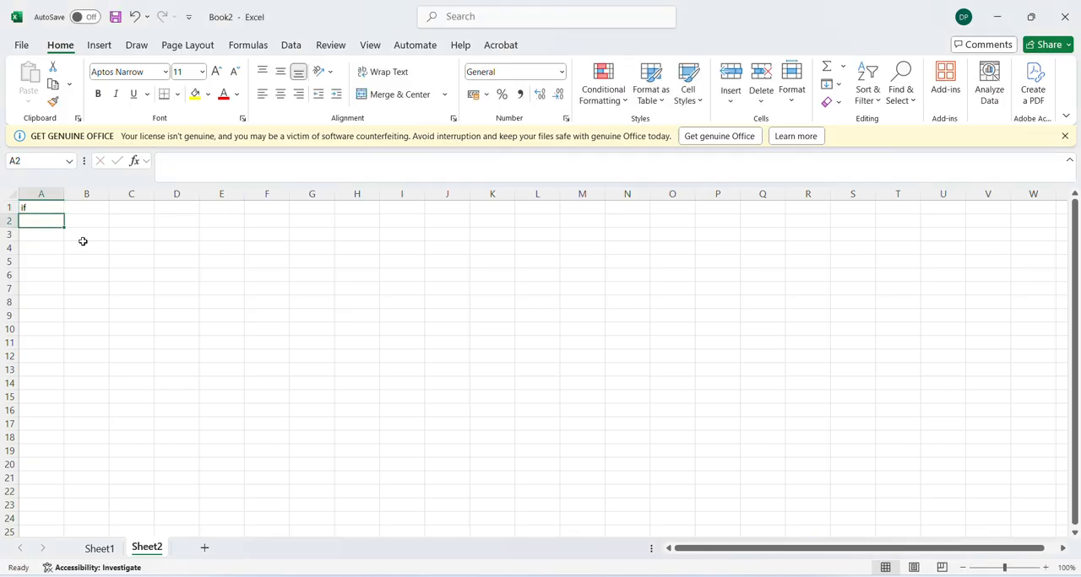
{"action": "type", "text": "and"}
{"action": "key", "text": "Return"}
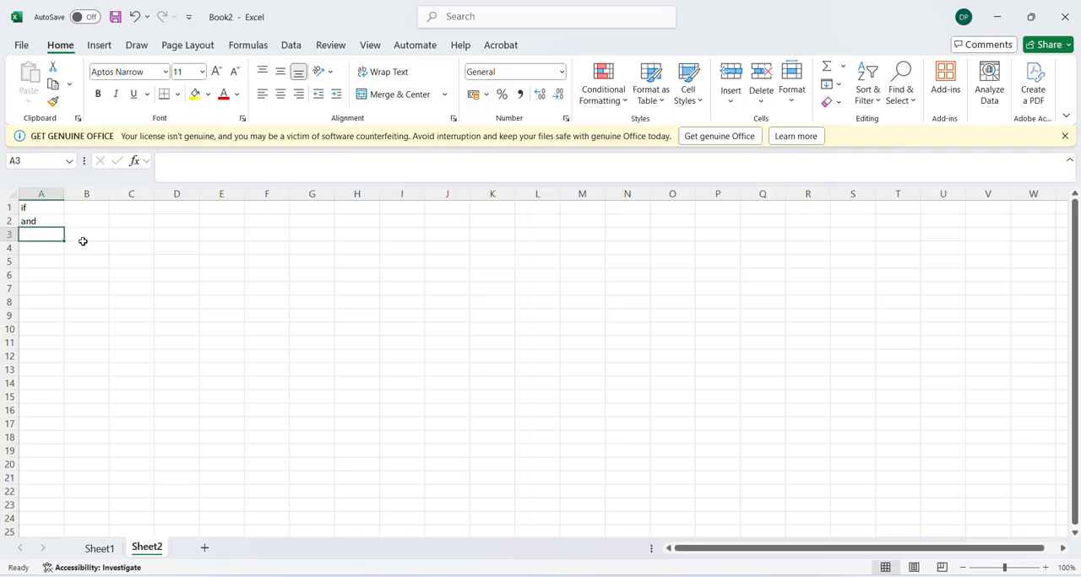
Switch to Sheet1 and clear the student's grade in H7 and total in G7
{"action": "left_click", "coordinate": [98, 549]}
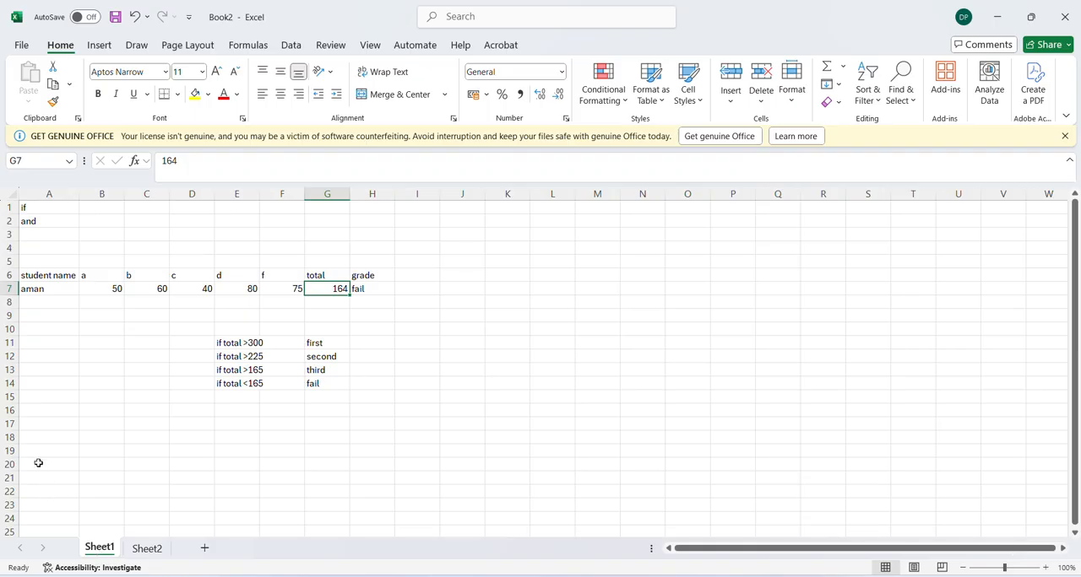
{"action": "left_click", "coordinate": [27, 207]}
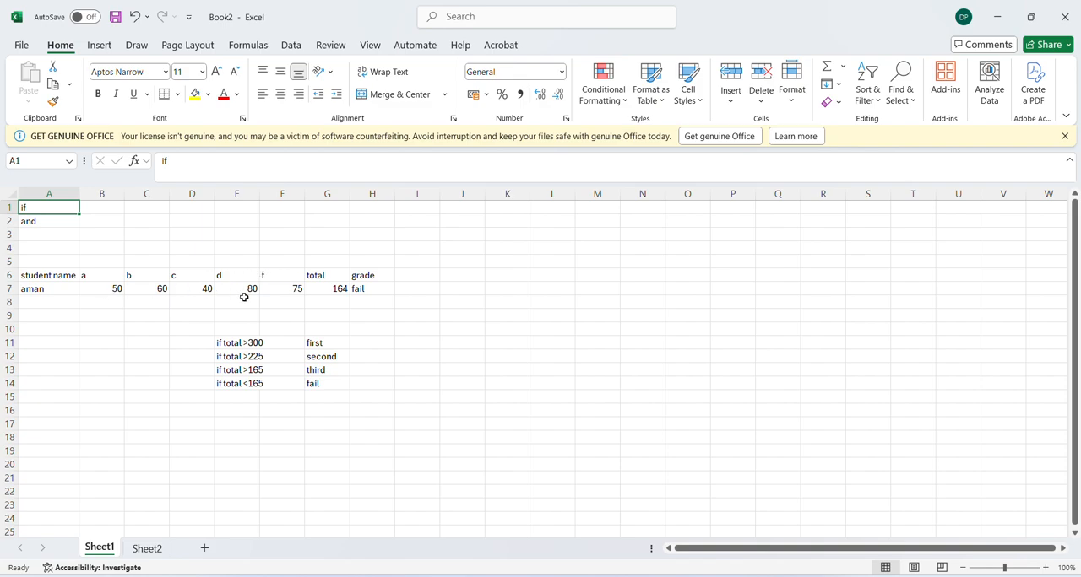
{"action": "left_click", "coordinate": [358, 289]}
{"action": "key", "text": "Delete"}
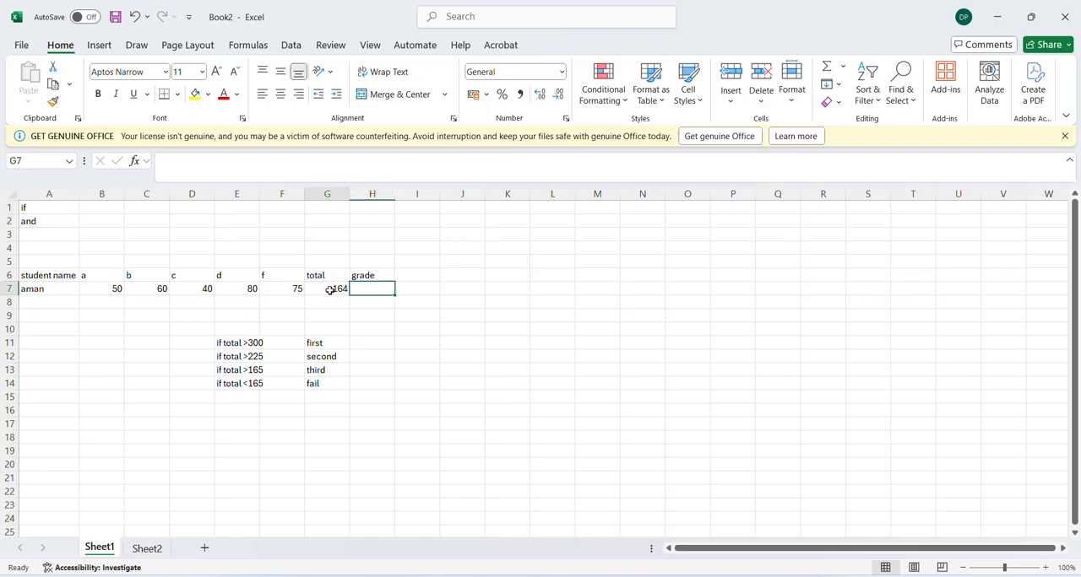
{"action": "left_click", "coordinate": [329, 289]}
{"action": "key", "text": "Delete"}
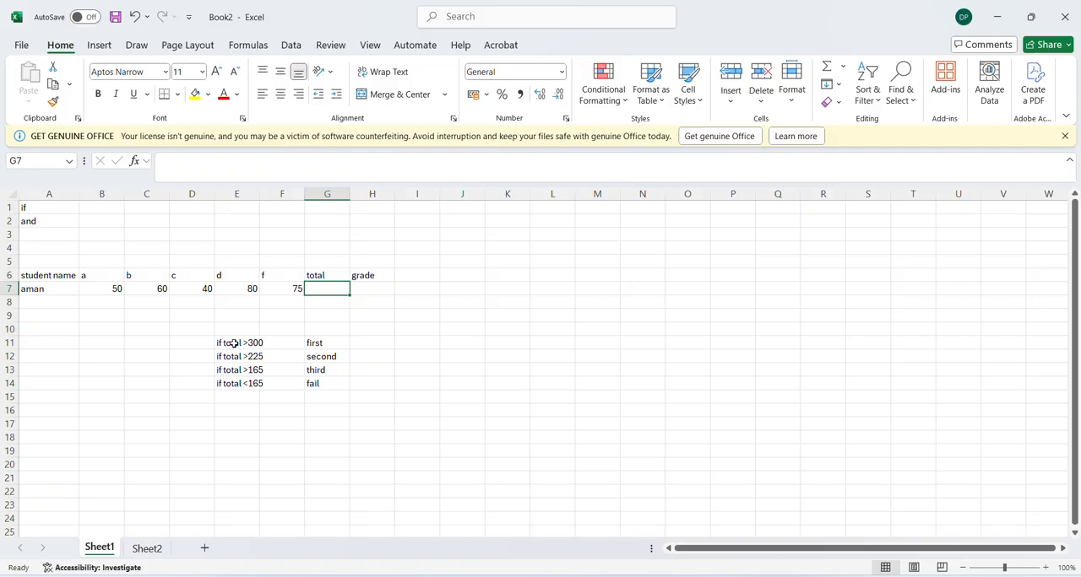
{"action": "left_click_drag", "start_coordinate": [233, 343], "coordinate": [234, 385]}
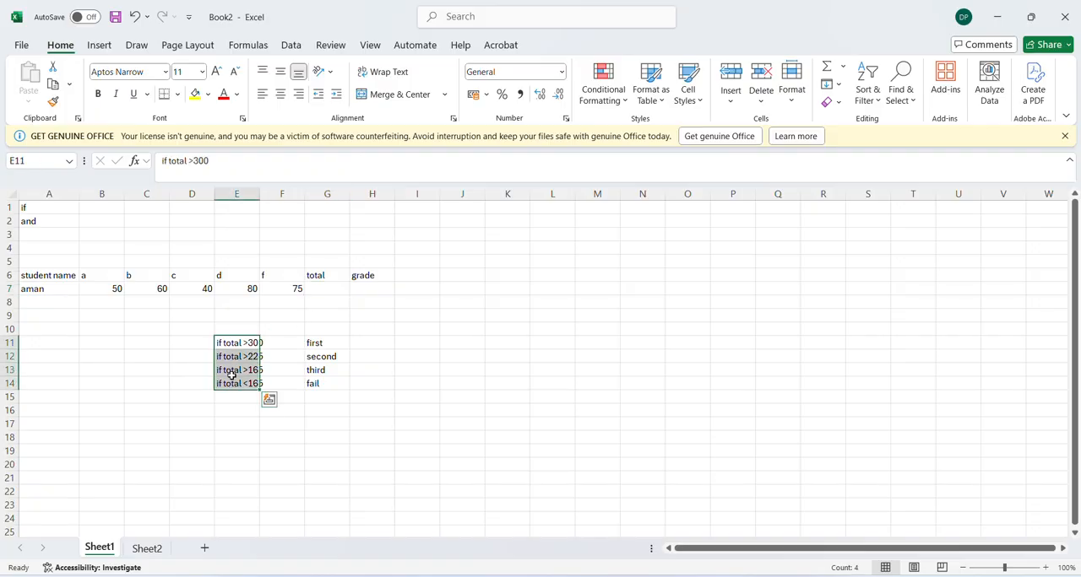
{"action": "left_click", "coordinate": [190, 373]}
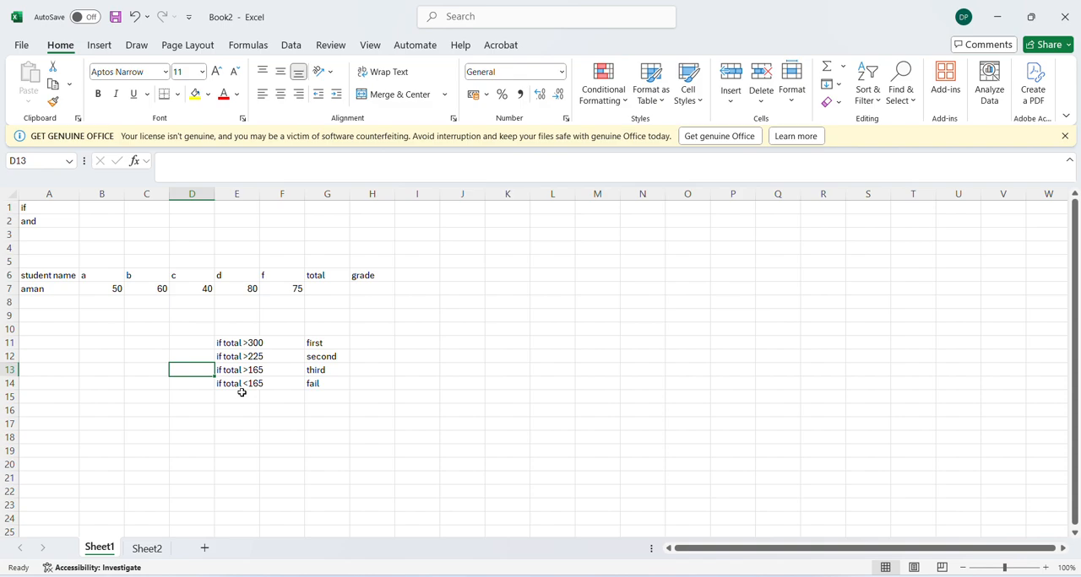
Calculate the student's total in G7 with a SUM formula over the marks in B7:F7
{"action": "left_click", "coordinate": [323, 284]}
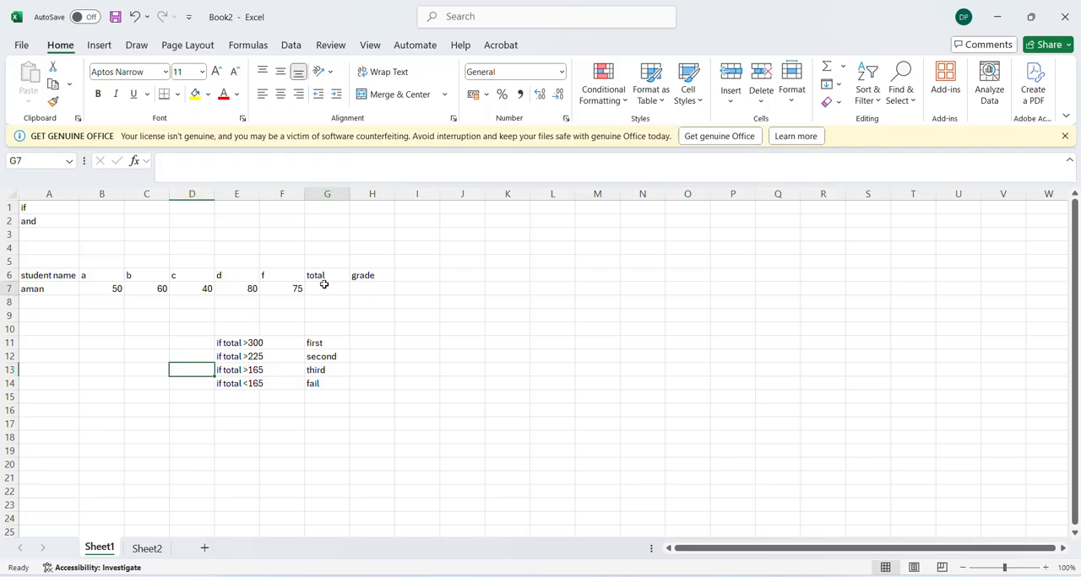
{"action": "type", "text": "="}
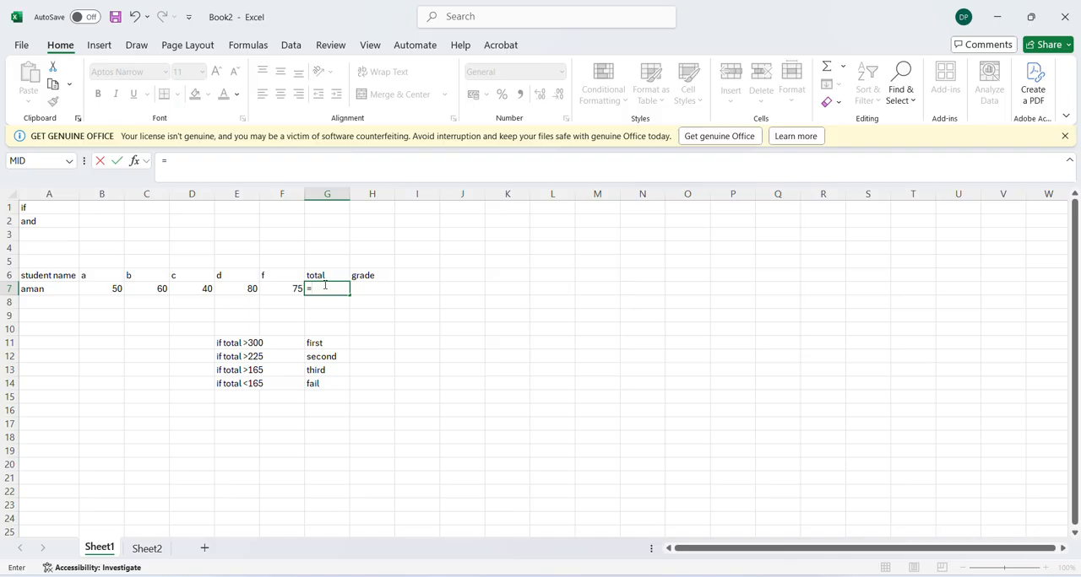
{"action": "type", "text": "sum?("}
{"action": "key", "text": "BackSpace"}
{"action": "key", "text": "BackSpace"}
{"action": "type", "text": "("}
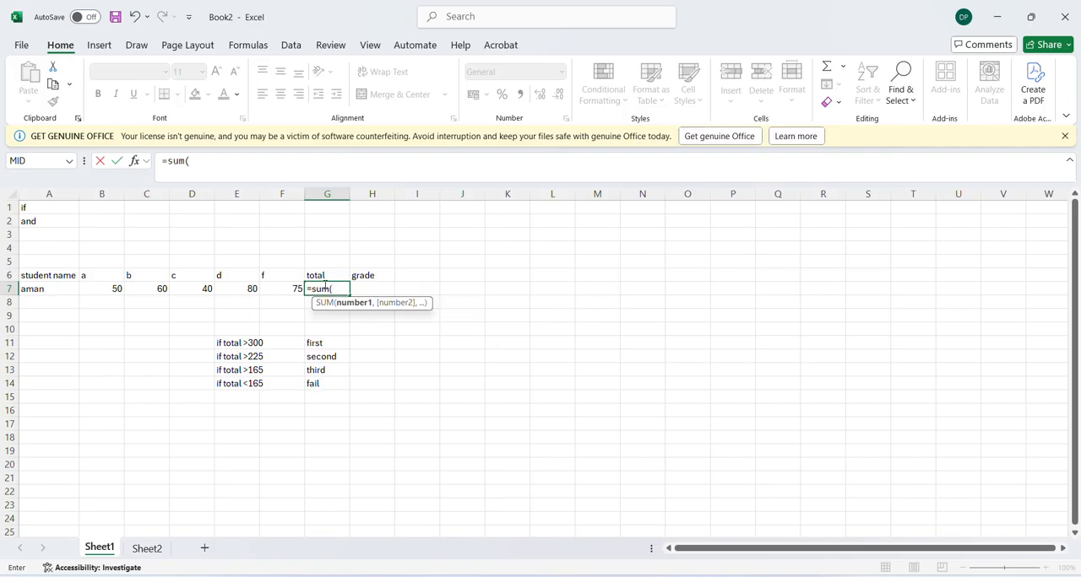
{"action": "left_click", "coordinate": [96, 289]}
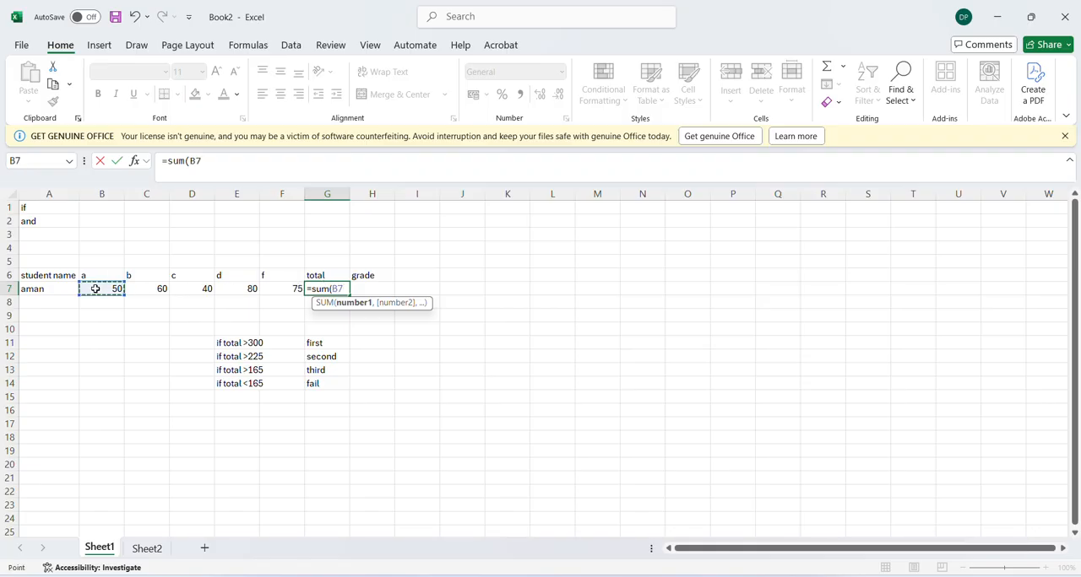
{"action": "key", "text": "shift+Right"}
{"action": "key", "text": "shift+Right"}
{"action": "key", "text": "shift+Right"}
{"action": "key", "text": "shift+Right"}
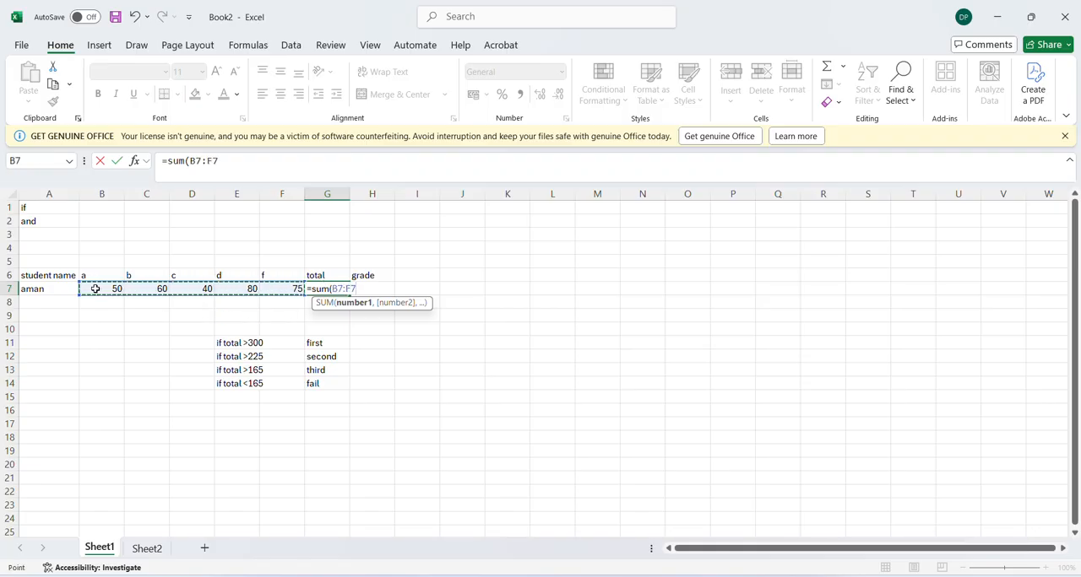
{"action": "type", "text": ")"}
{"action": "key", "text": "Return"}
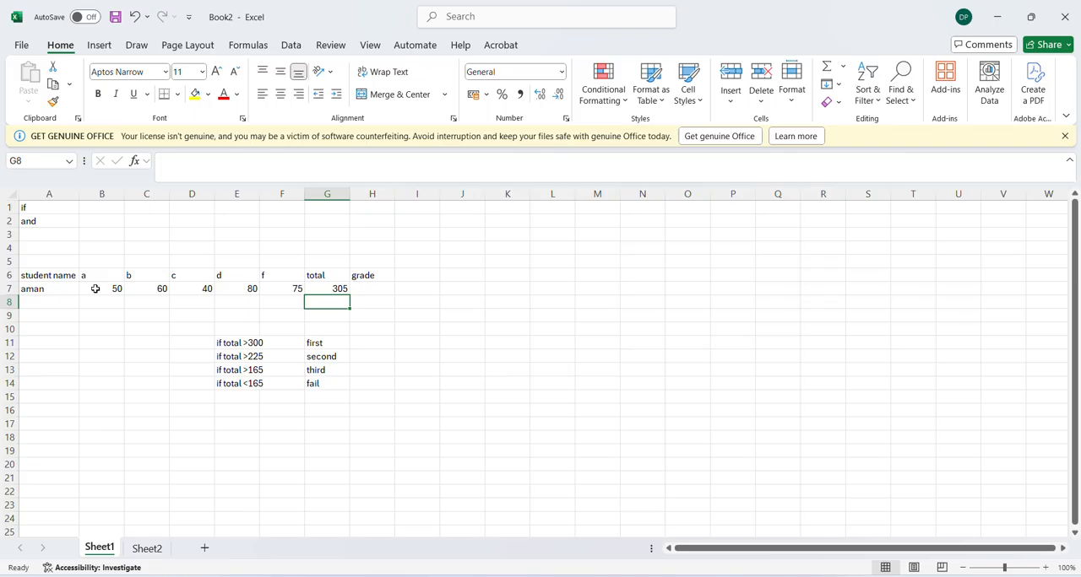
Begin an IF formula in grade cell H7 that returns "first" when G7 is greater than 300
{"action": "key", "text": "Right"}
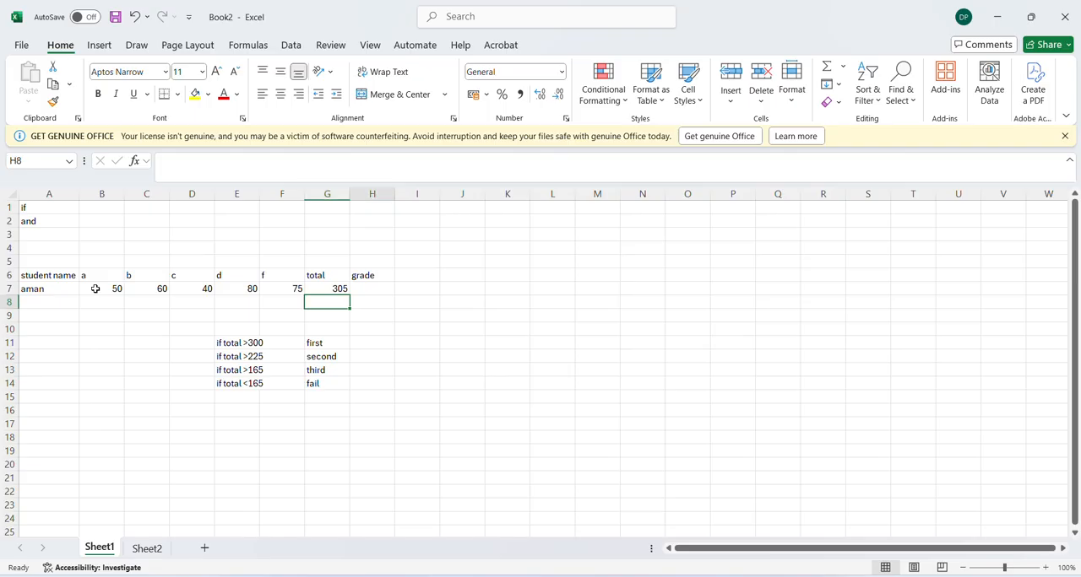
{"action": "key", "text": "Up"}
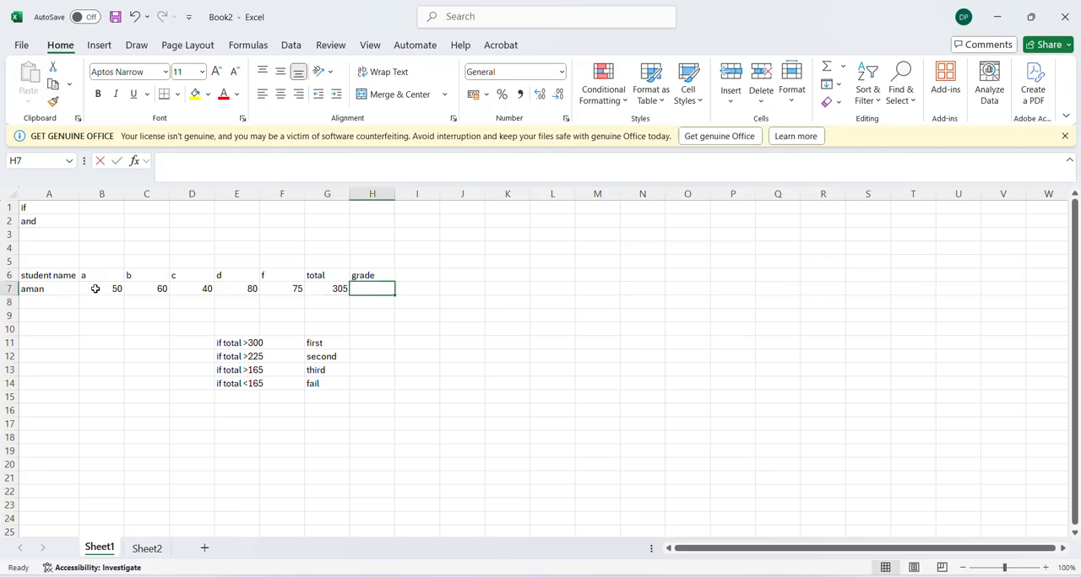
{"action": "type", "text": "=if"}
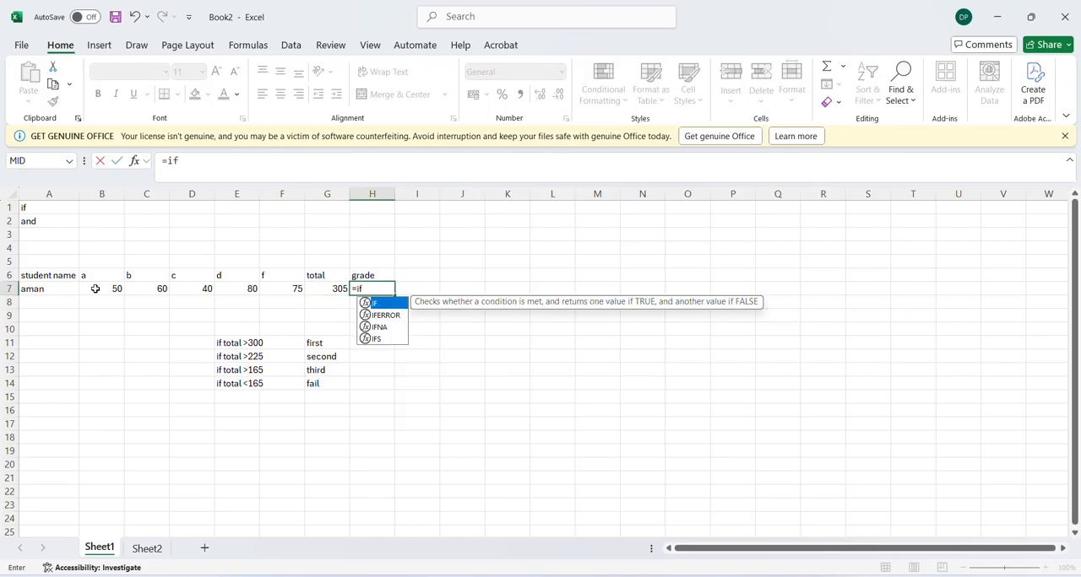
{"action": "type", "text": "("}
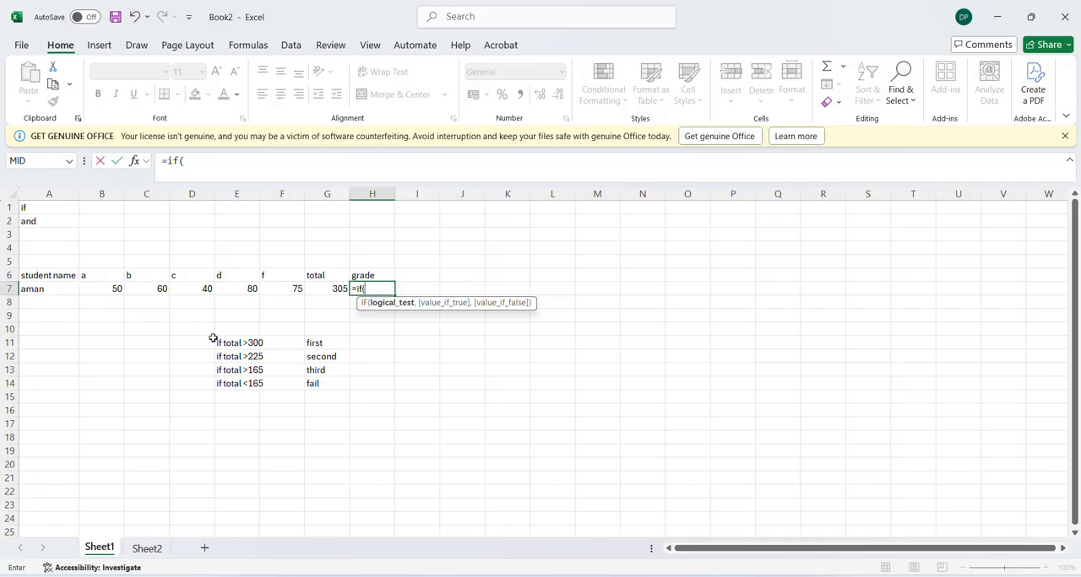
{"action": "left_click", "coordinate": [328, 287]}
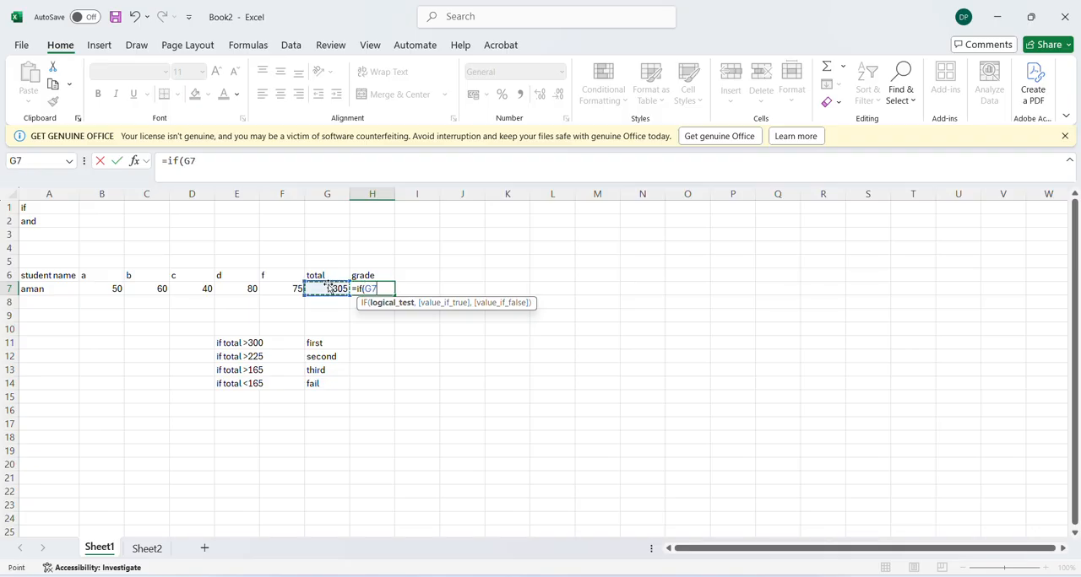
{"action": "type", "text": ">300"}
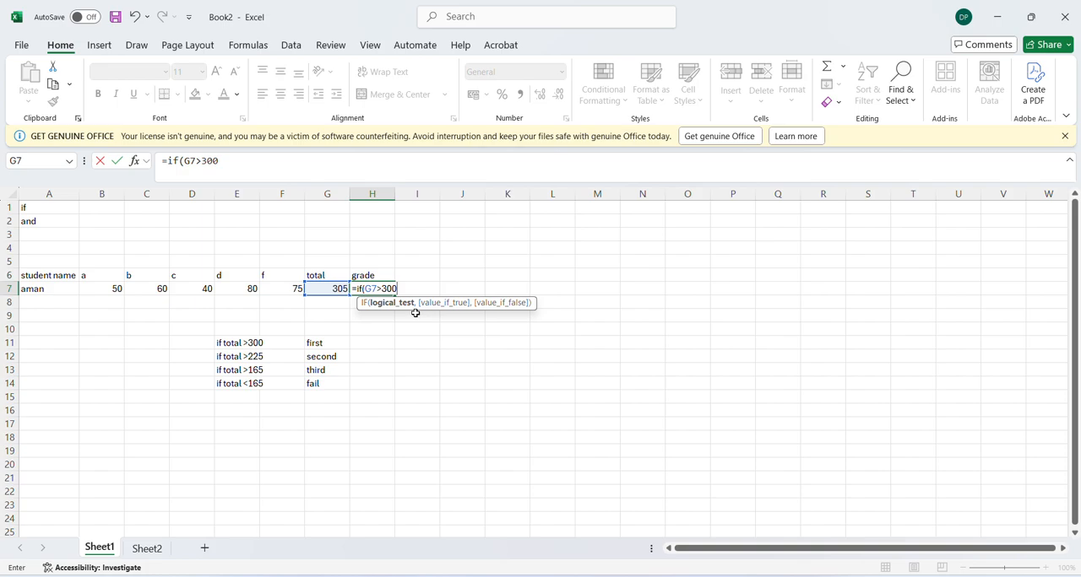
{"action": "type", "text": ","}
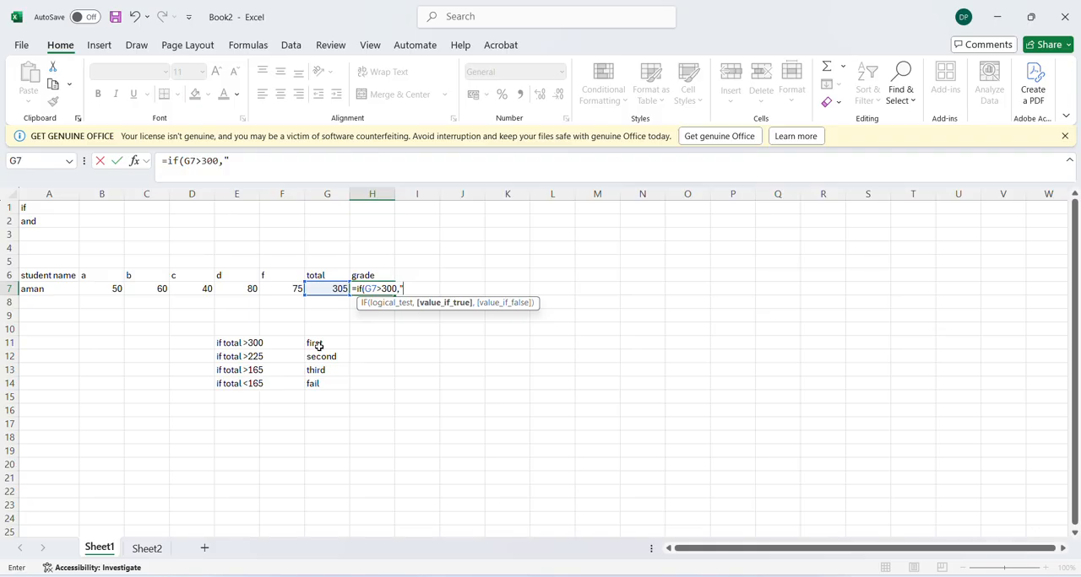
{"action": "type", "text": "irst\""}
{"action": "type", "text": ","}
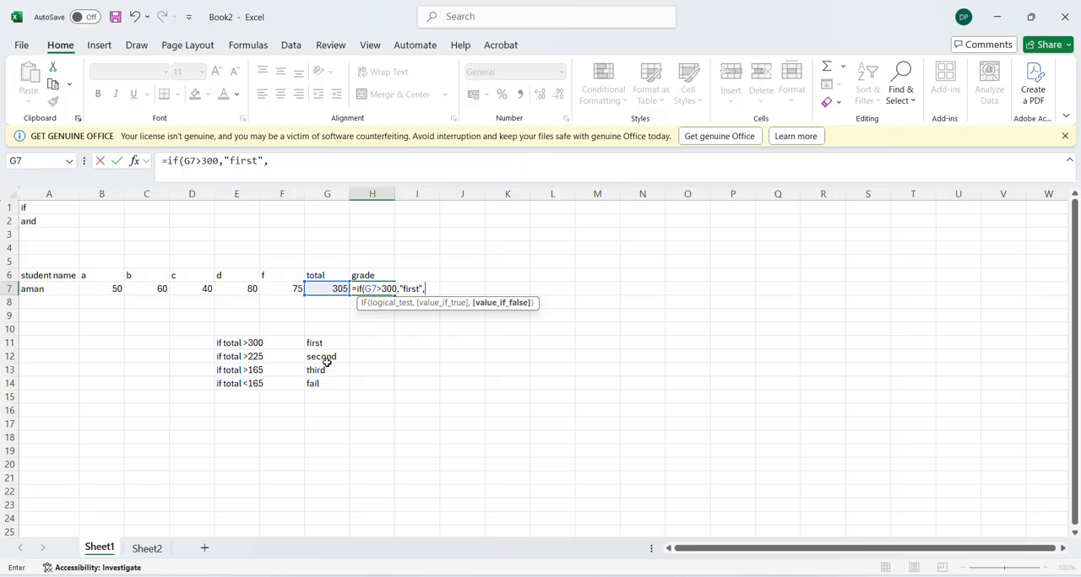
Nest a second IF in the grade formula that returns "second" when G7 is greater than 225
{"action": "type", "text": "if"}
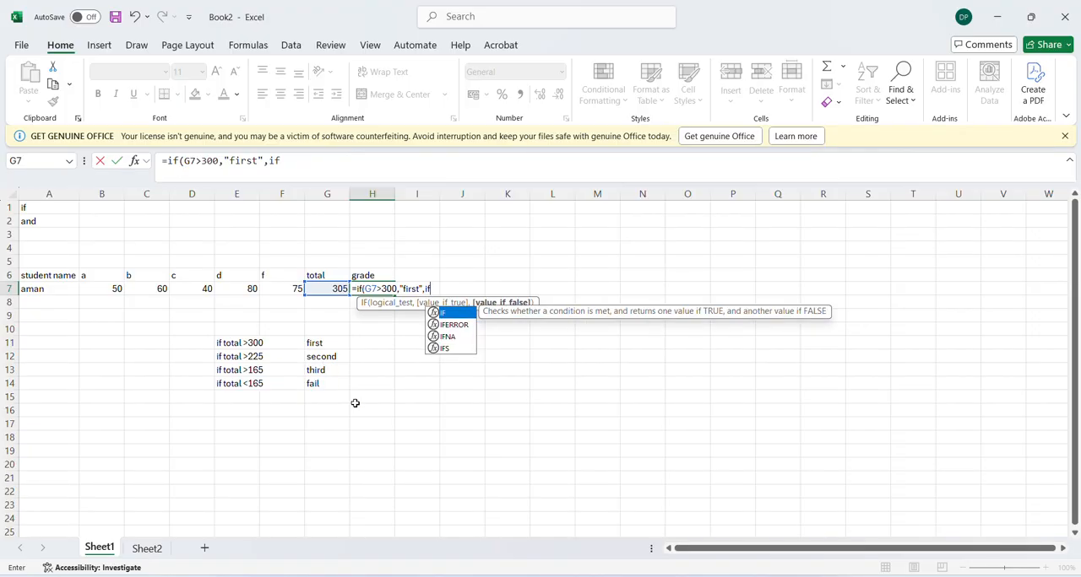
{"action": "type", "text": "("}
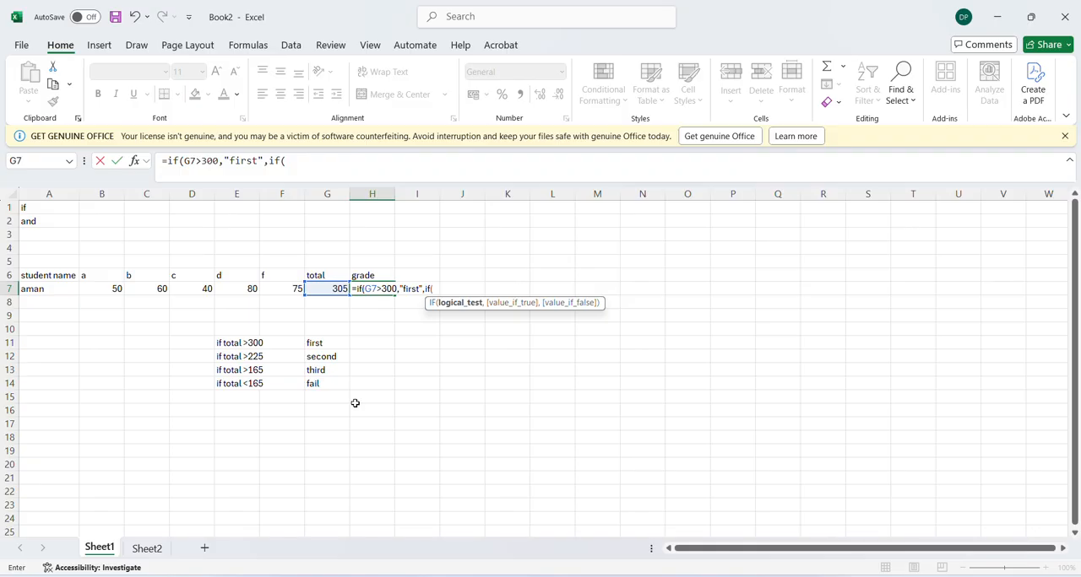
{"action": "left_click", "coordinate": [326, 289]}
{"action": "type", "text": ">3"}
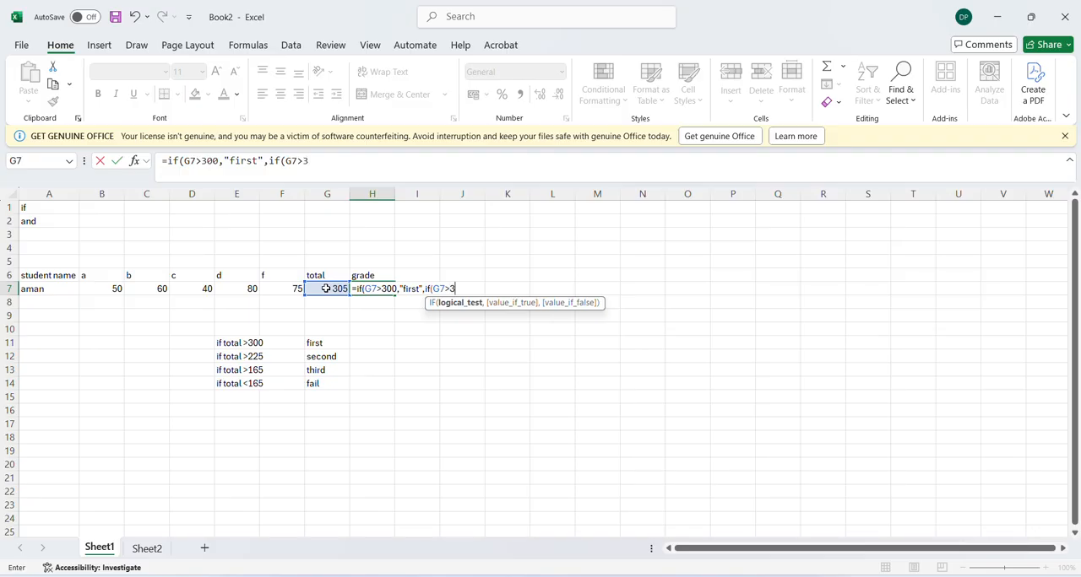
{"action": "key", "text": "BackSpace"}
{"action": "type", "text": "225,"}
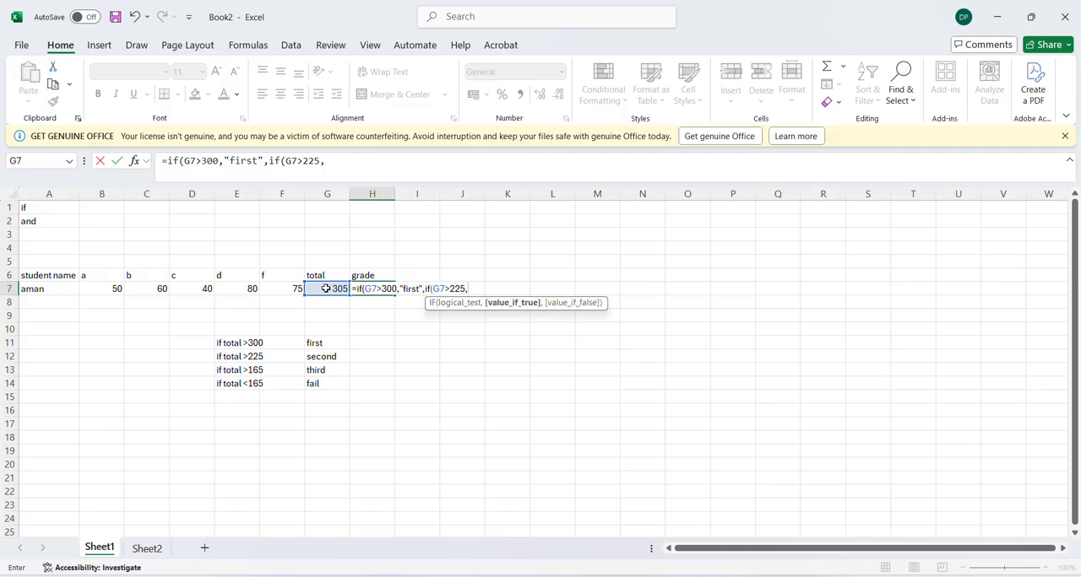
{"action": "type", "text": "\"second\","}
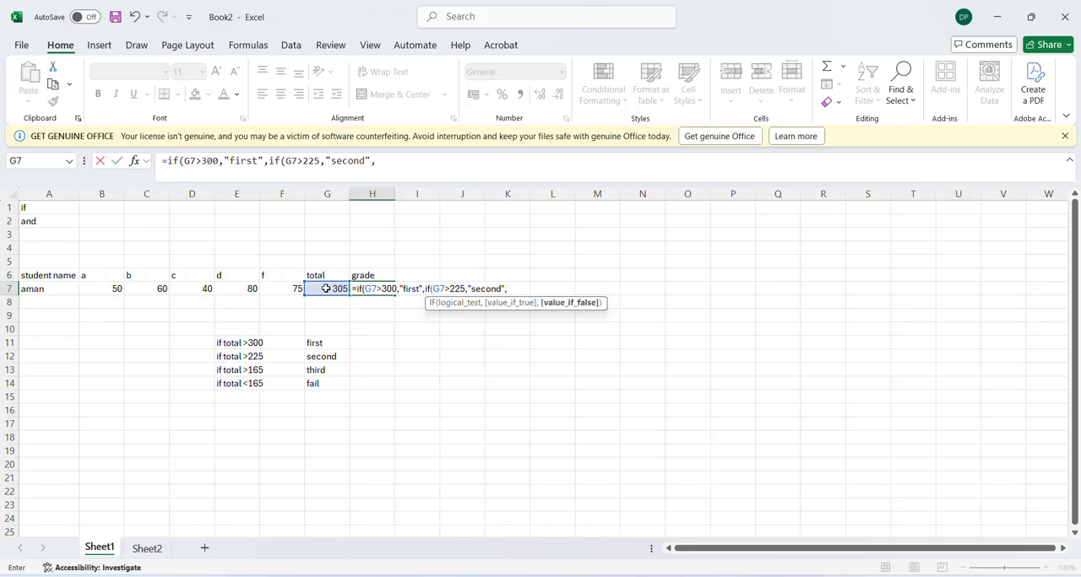
{"action": "type", "text": "if("}
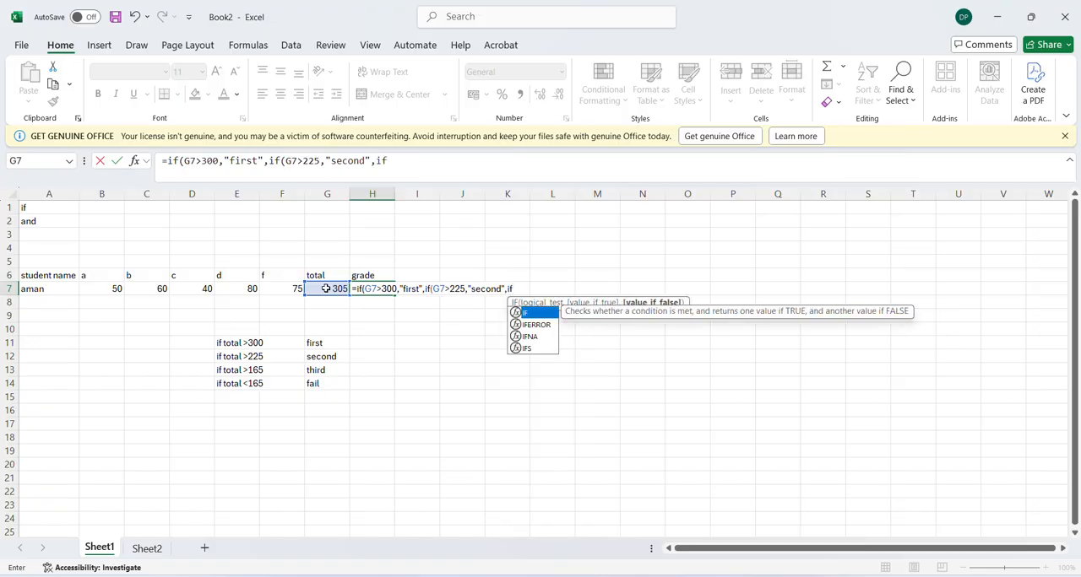
Nest a third IF returning "third" when G7 is greater than 165, otherwise "fail", and complete the grade formula
{"action": "left_click", "coordinate": [325, 289]}
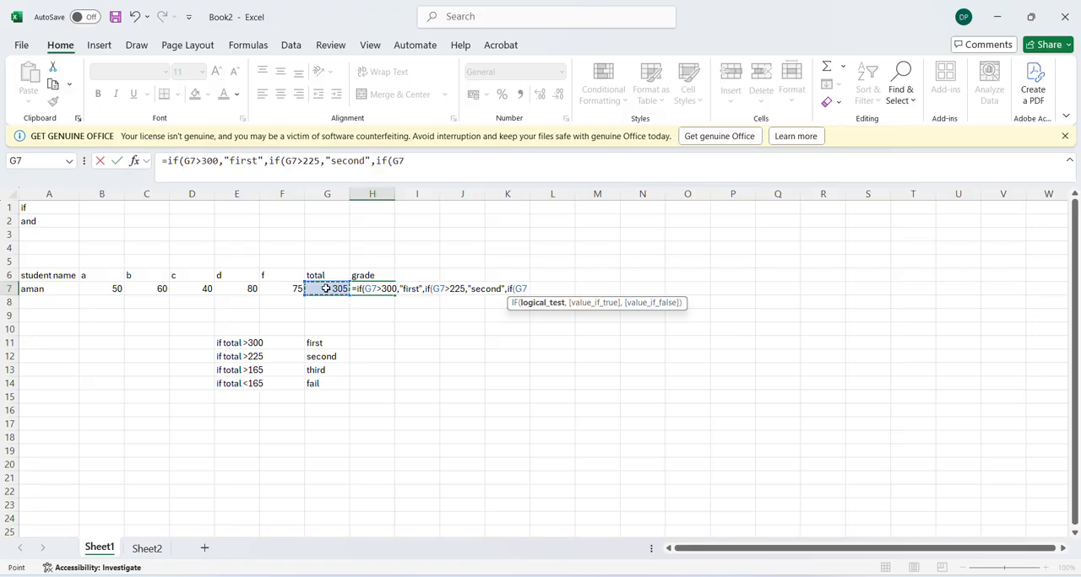
{"action": "type", "text": ">165,\"third\","}
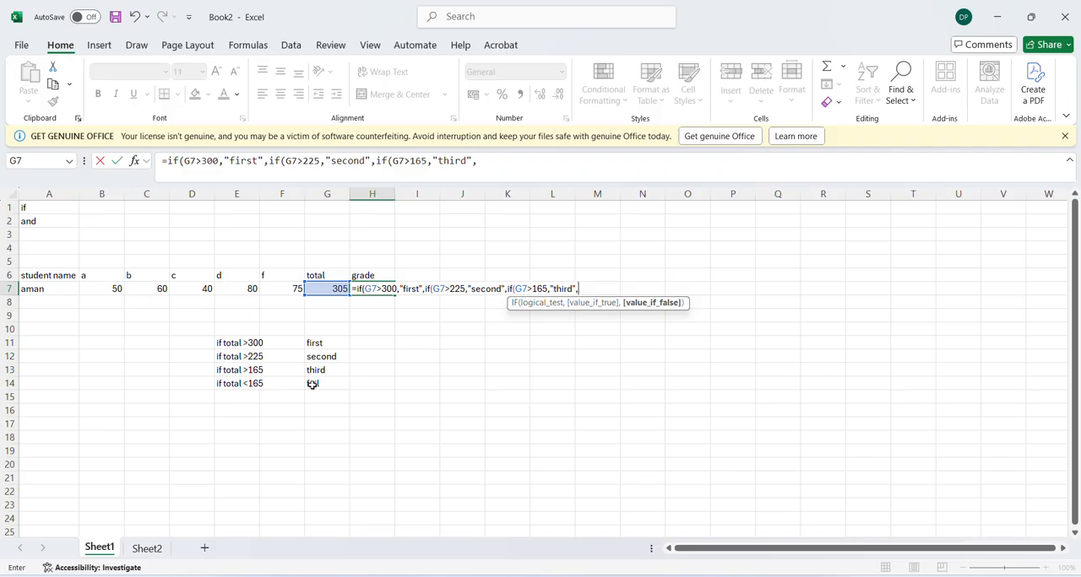
{"action": "type", "text": "\"fail\")))"}
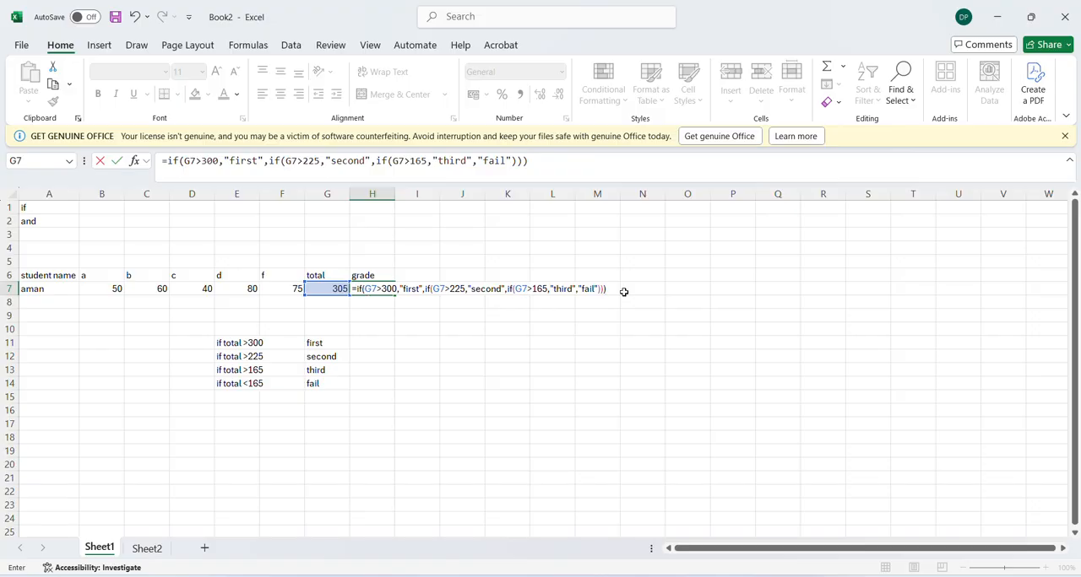
{"action": "key", "text": "Return"}
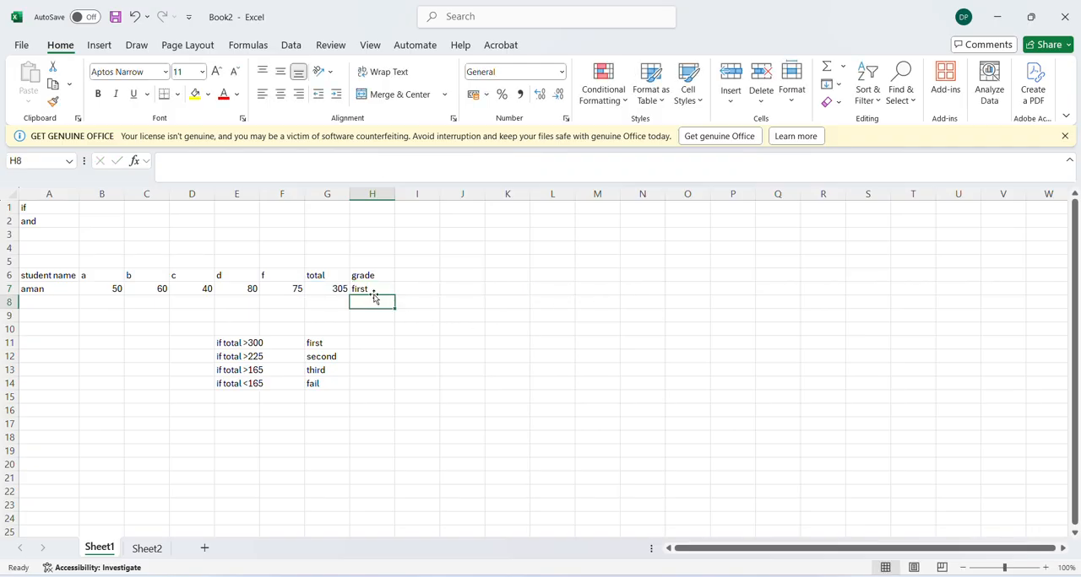
Replace the total formula in G7 with the value 299 to test the grade formula
{"action": "left_click", "coordinate": [332, 287]}
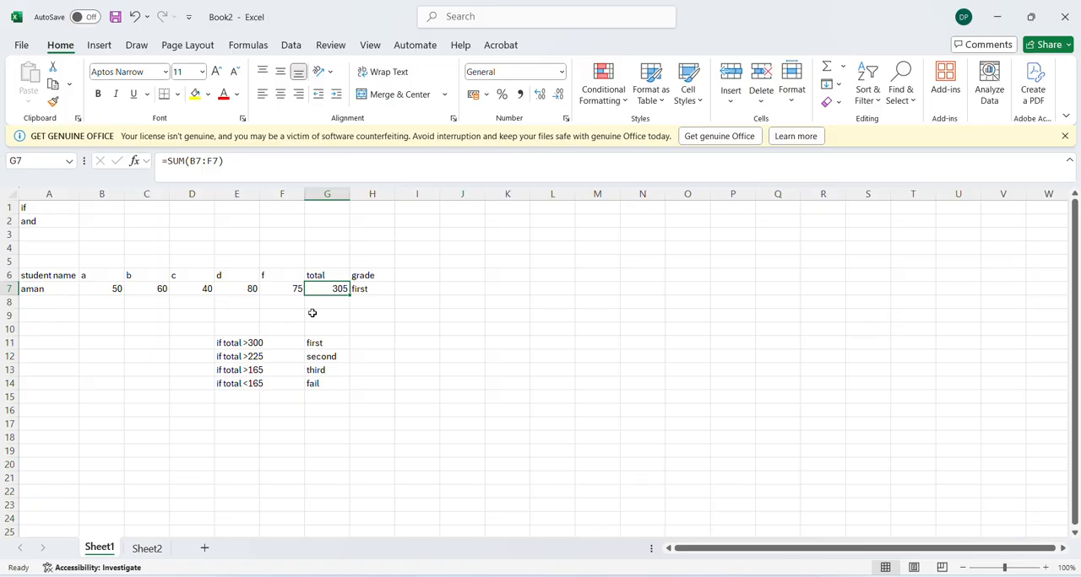
{"action": "type", "text": "22"}
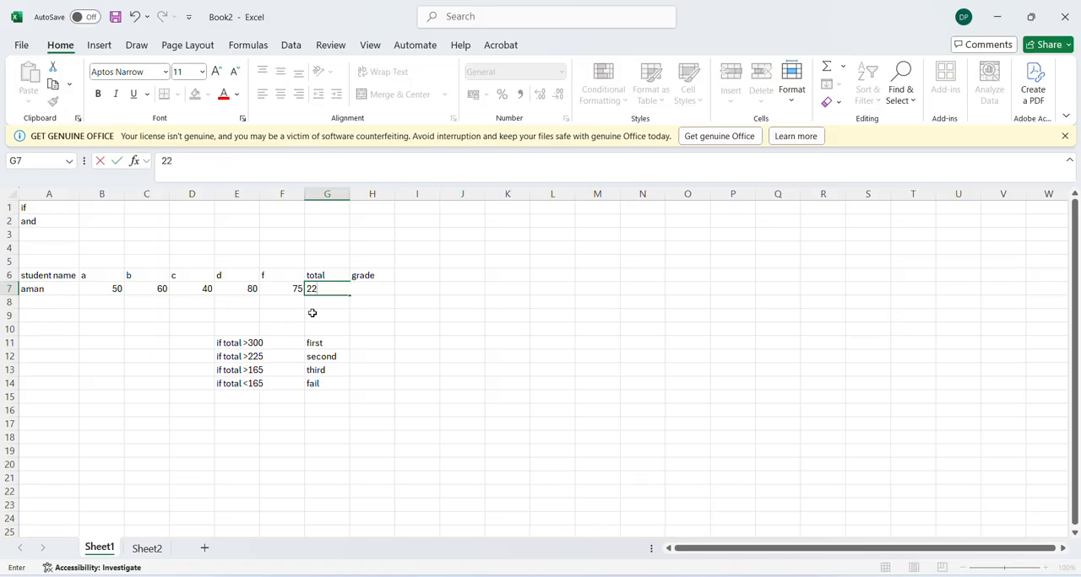
{"action": "key", "text": "BackSpace"}
{"action": "type", "text": "99"}
{"action": "key", "text": "Return"}
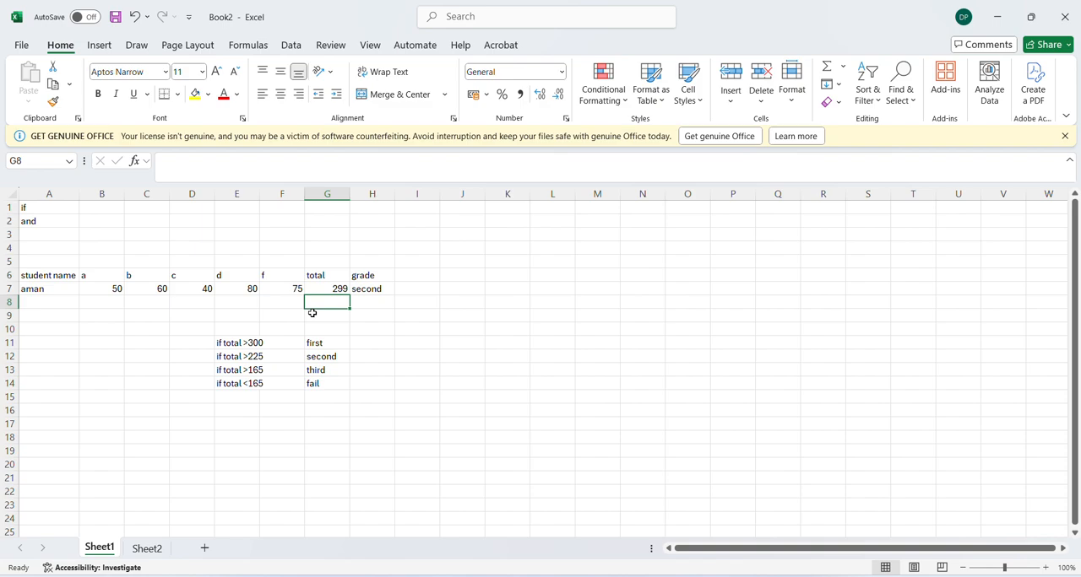
Change the total in G7 to 224 to test the grade formula
{"action": "key", "text": "Up"}
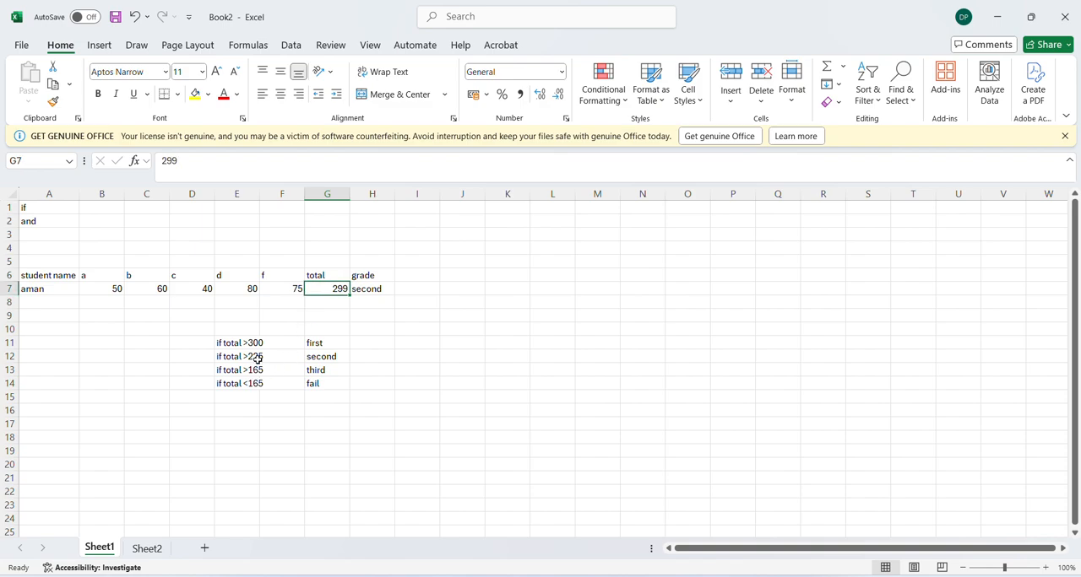
{"action": "type", "text": "224"}
{"action": "key", "text": "Return"}
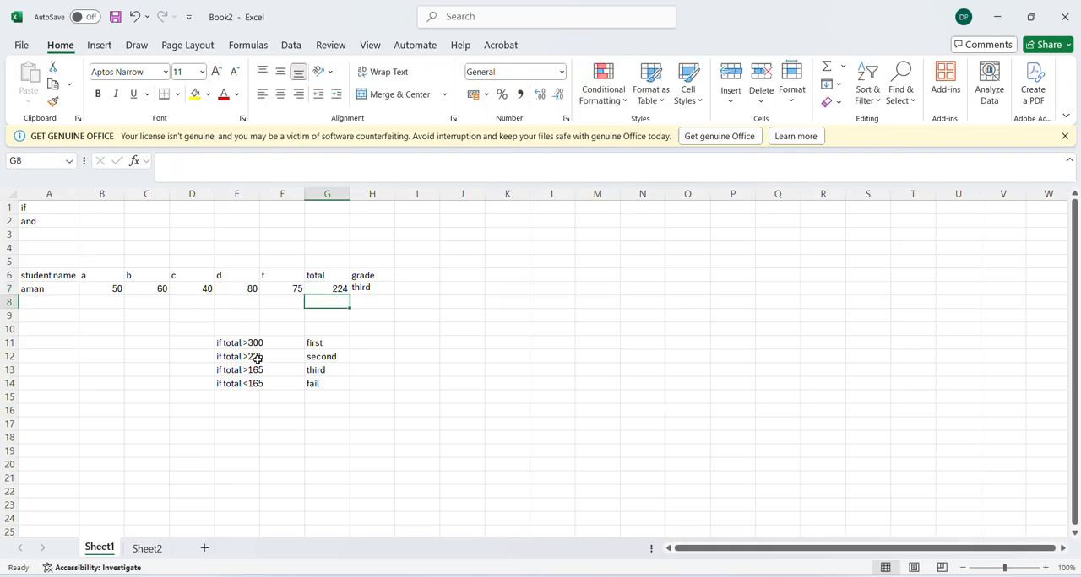
Set the total in G7 to 164 to test the grade formula, leaving G8 empty
{"action": "type", "text": "164"}
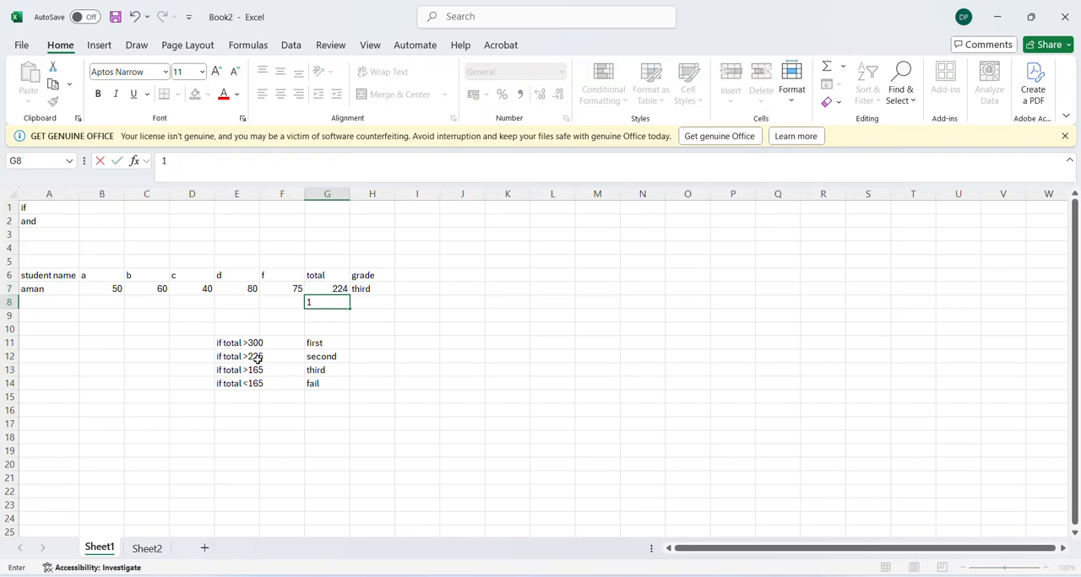
{"action": "key", "text": "Return"}
{"action": "key", "text": "Up"}
{"action": "key", "text": "Up"}
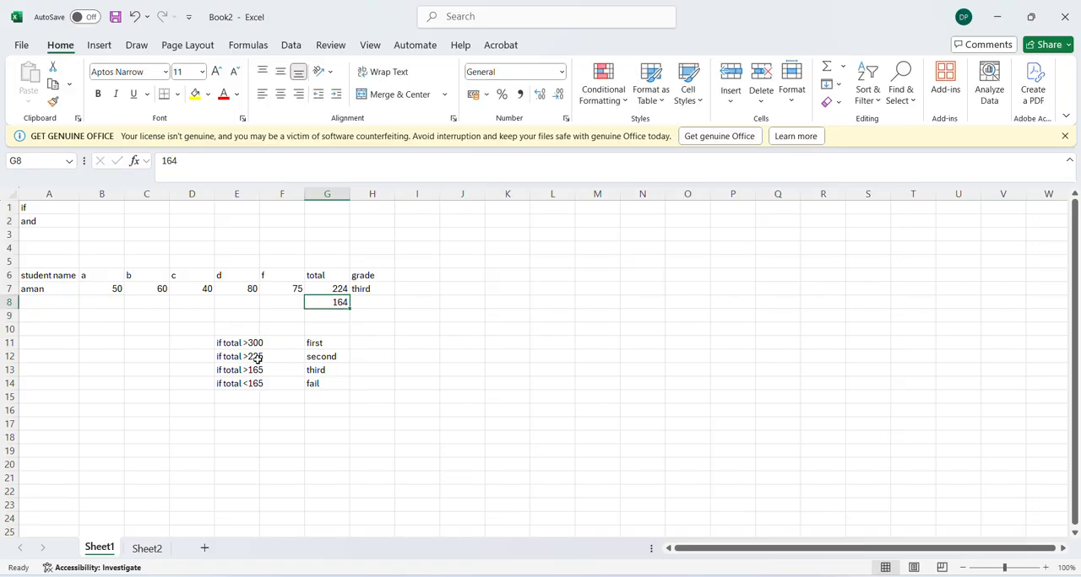
{"action": "type", "text": "164"}
{"action": "key", "text": "Return"}
{"action": "key", "text": "Delete"}
Switch to the Book1 workbook and clear the contents of E2:E9 in the Eligible (JOB) column
{"action": "left_click", "coordinate": [36, 224]}
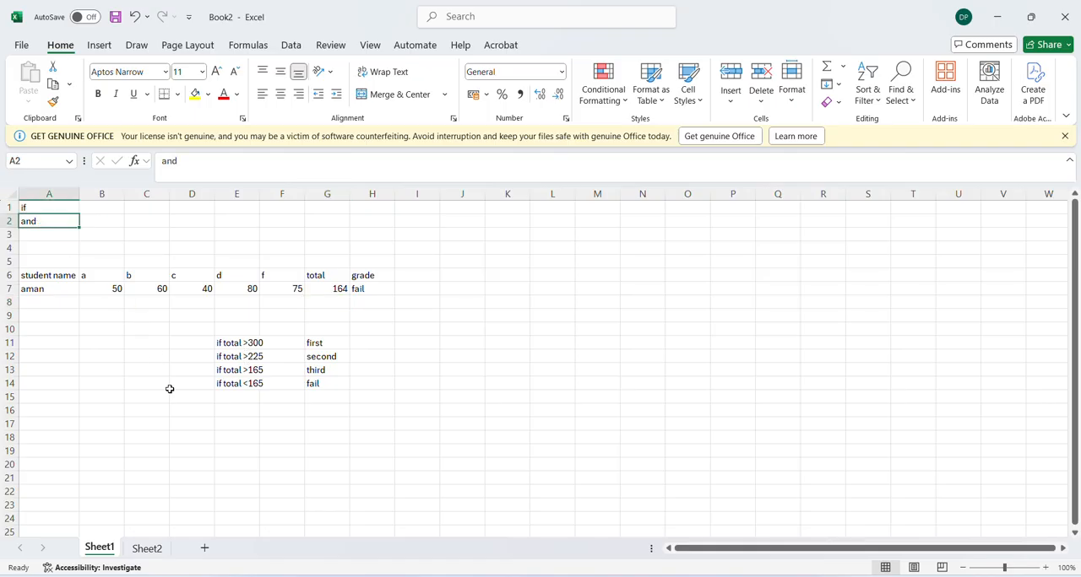
{"action": "key", "text": "alt+Tab"}
{"action": "key", "text": "alt+Tab"}
{"action": "key", "text": "alt+Tab"}
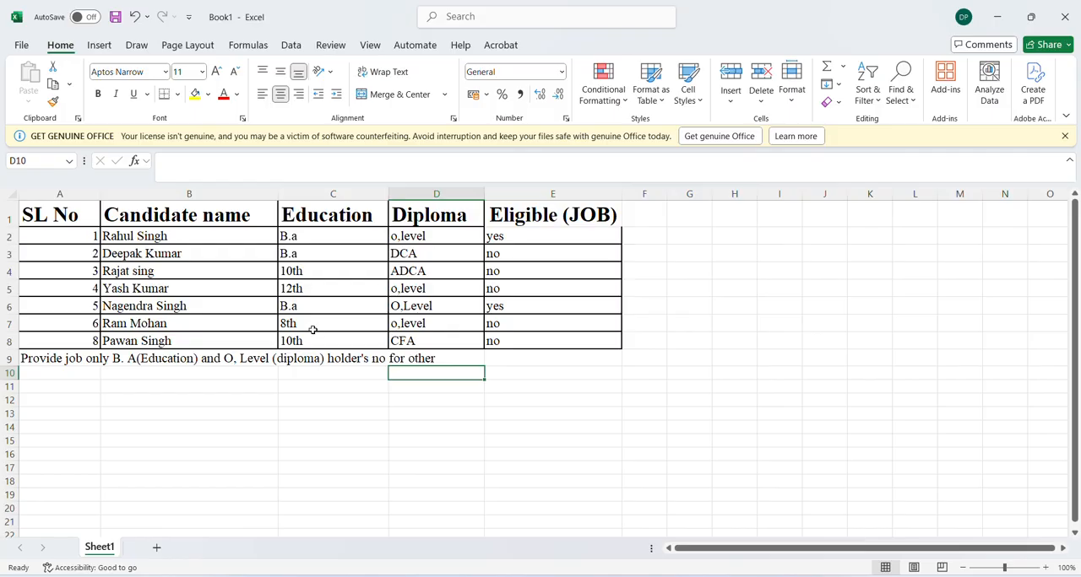
{"action": "left_click_drag", "start_coordinate": [499, 236], "coordinate": [513, 353]}
{"action": "key", "text": "Delete"}
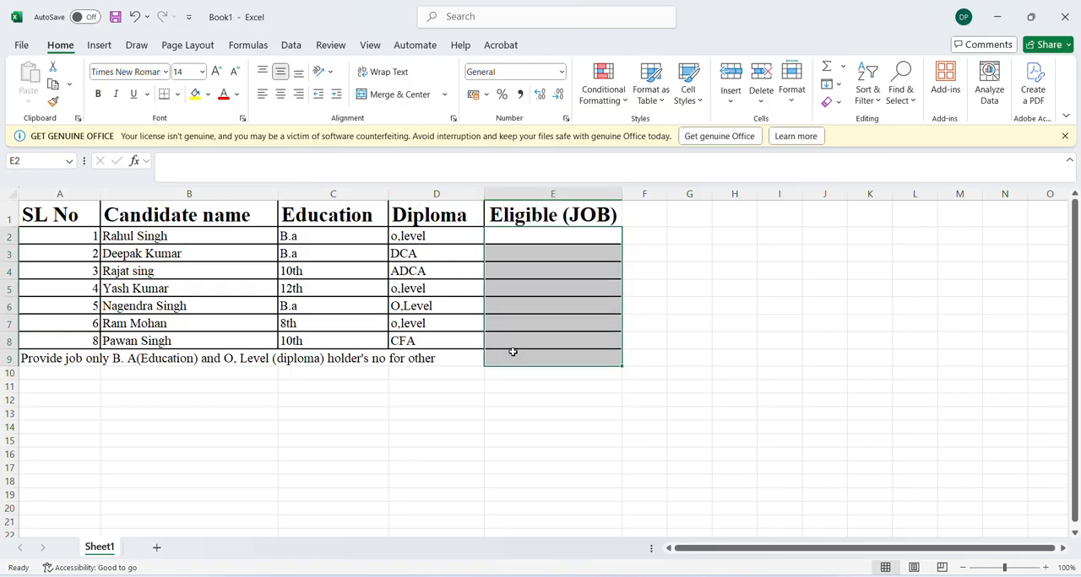
Begin an IF formula in E2 with a nested AND whose first condition is C2 equal to "b.a"
{"action": "left_click", "coordinate": [520, 237]}
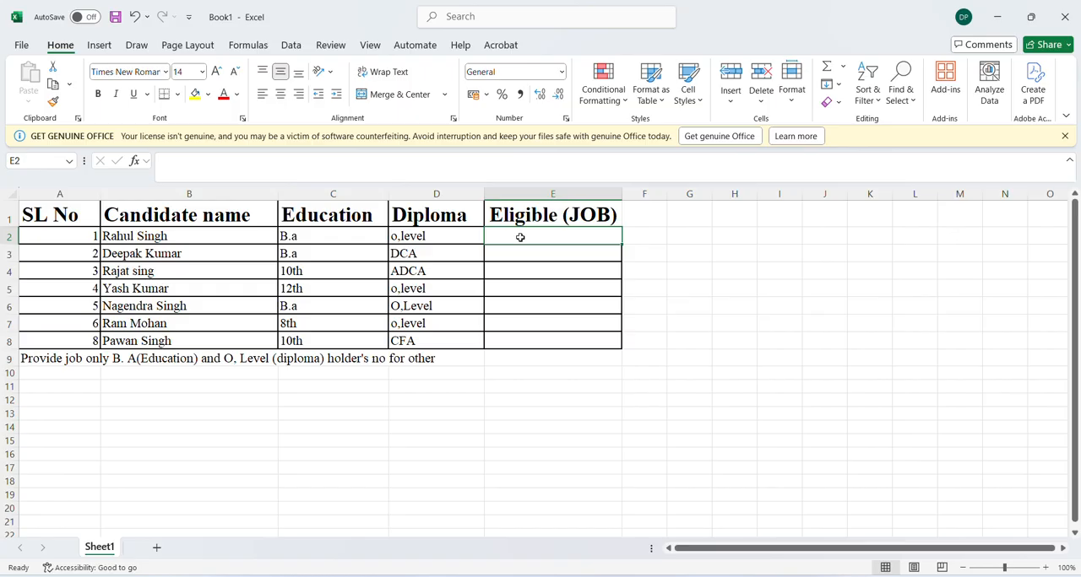
{"action": "type", "text": "=if"}
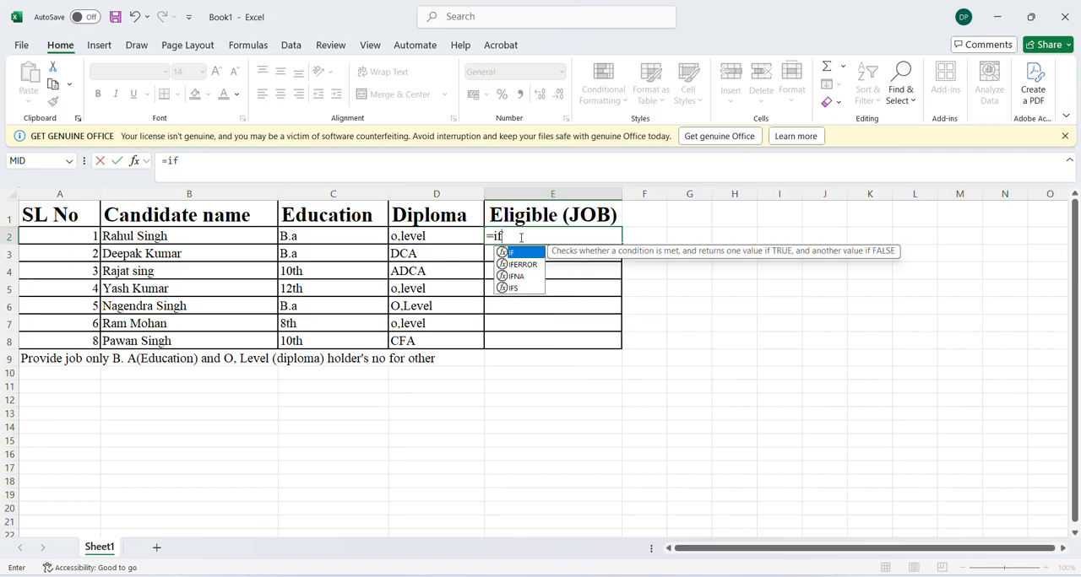
{"action": "type", "text": "(and("}
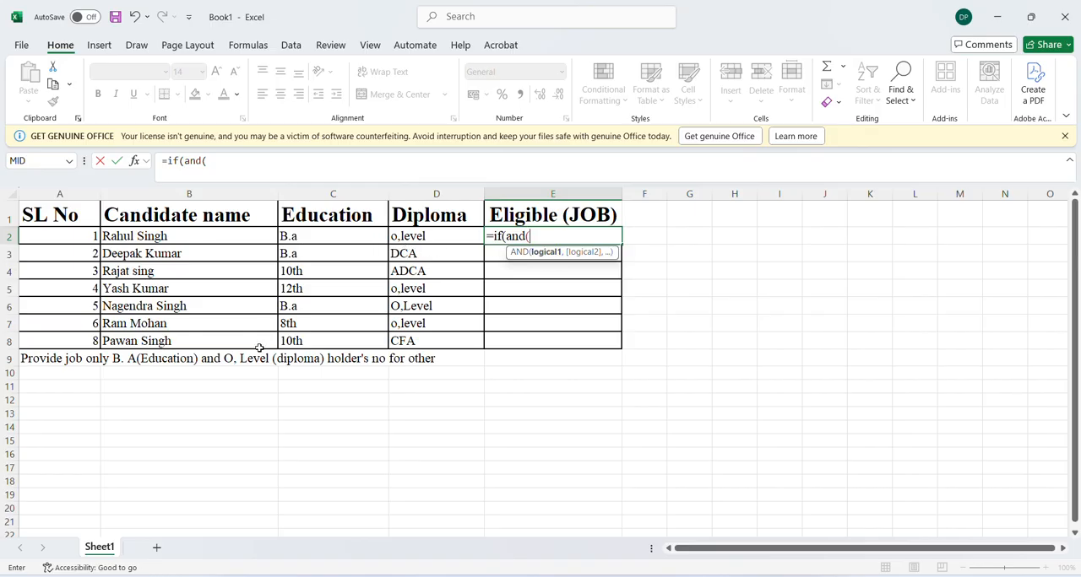
{"action": "left_click", "coordinate": [296, 237]}
{"action": "type", "text": "=\"b.a\""}
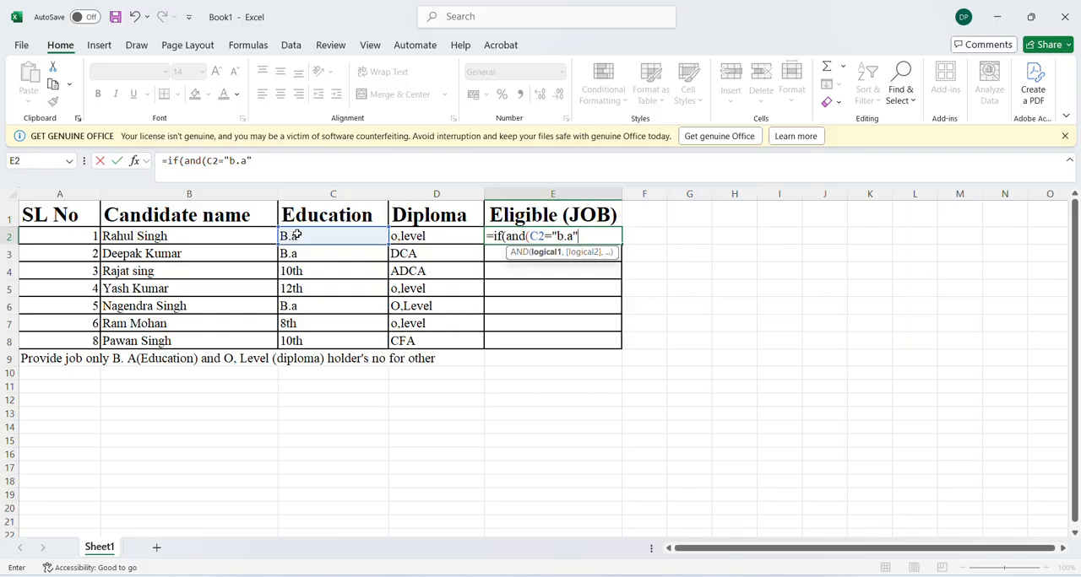
{"action": "type", "text": ","}
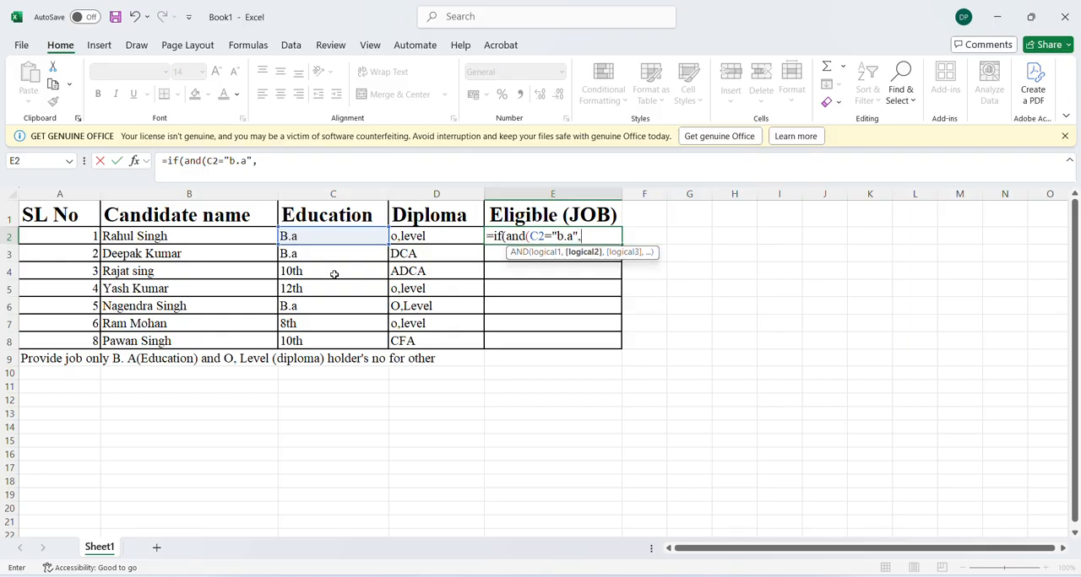
Add D2 equal to "o,level" as the second AND condition in the E2 formula and close the AND
{"action": "left_click", "coordinate": [408, 239]}
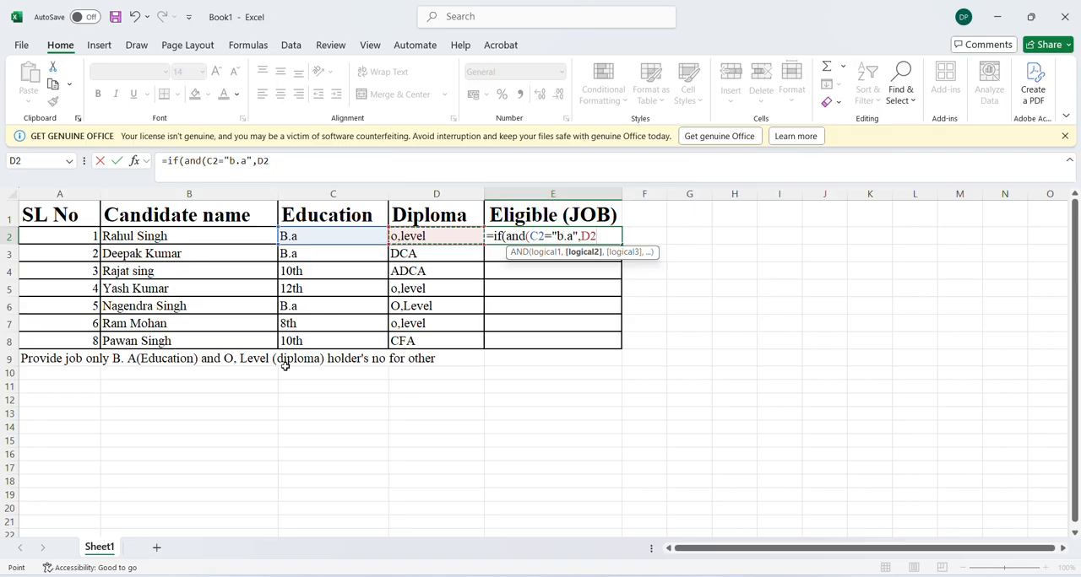
{"action": "type", "text": "=\"o,level"}
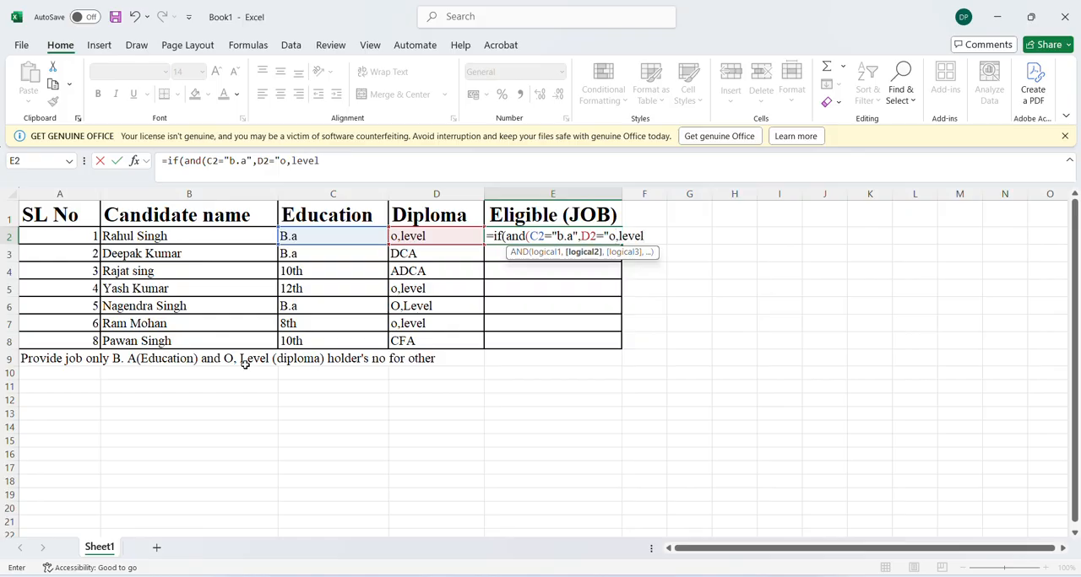
{"action": "type", "text": "\""}
{"action": "type", "text": ")"}
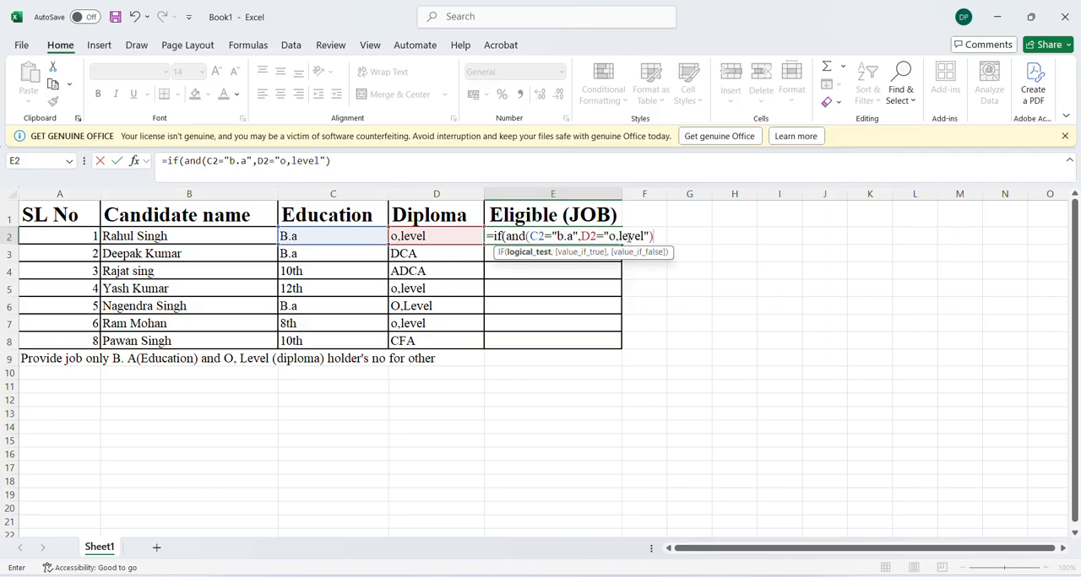
{"action": "type", "text": ",\""}
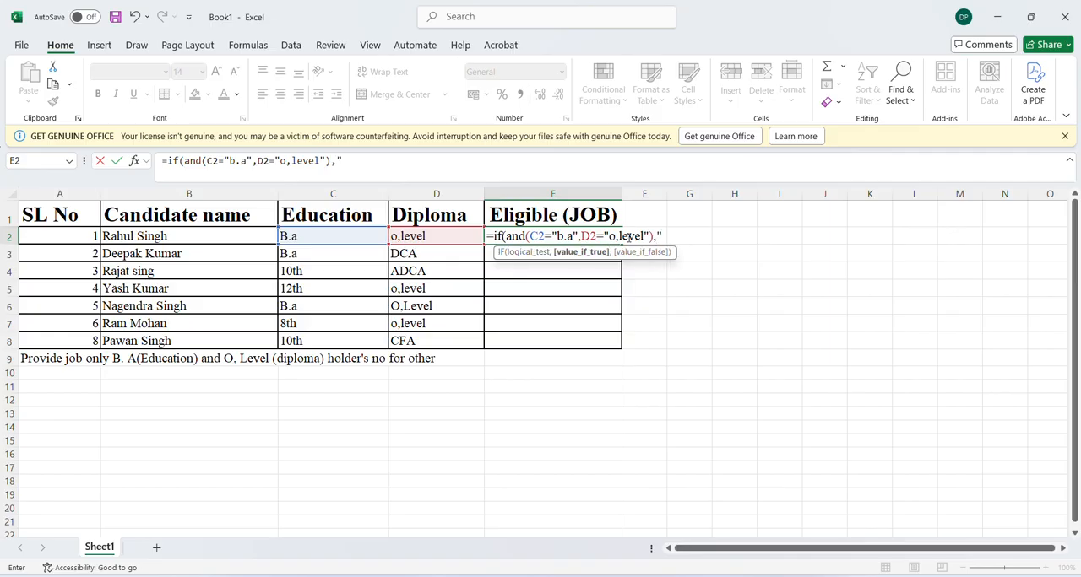
{"action": "type", "text": "yes\","}
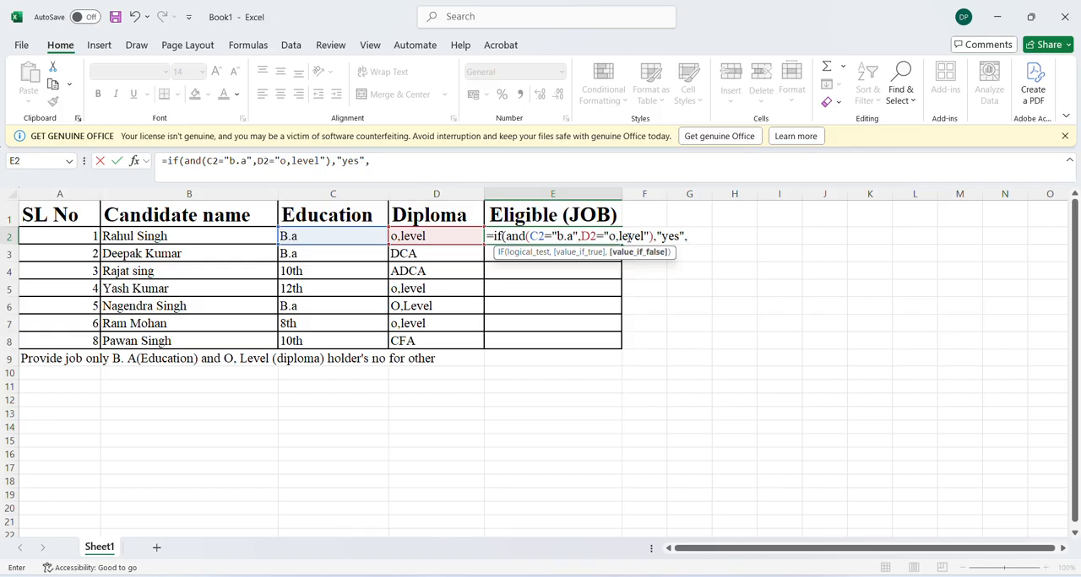
{"action": "type", "text": "\"no\")"}
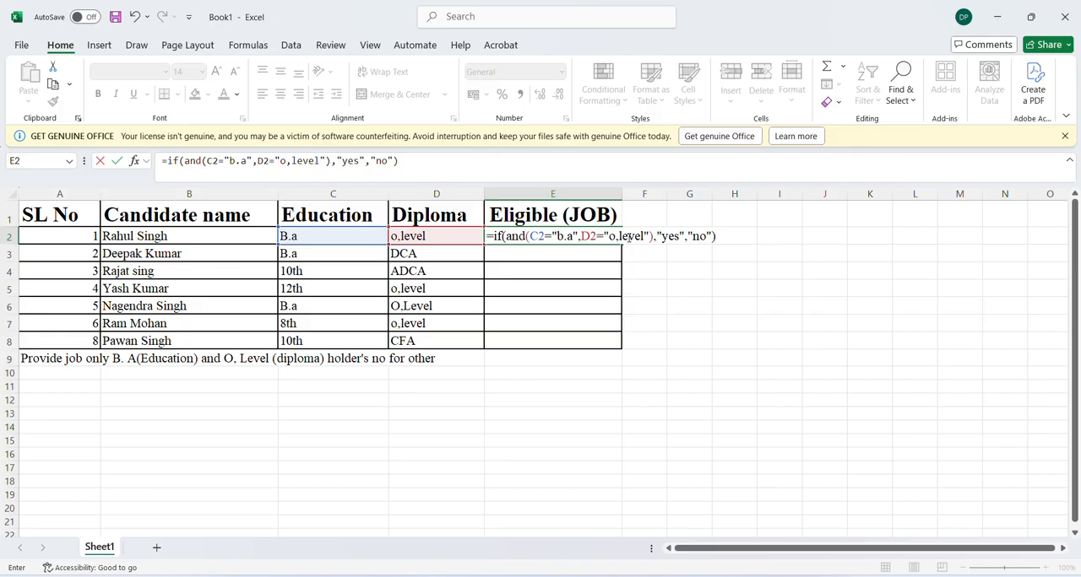
Make the E2 formula return "yes" when both conditions are met, otherwise "no", and complete it
{"action": "key", "text": "Return"}
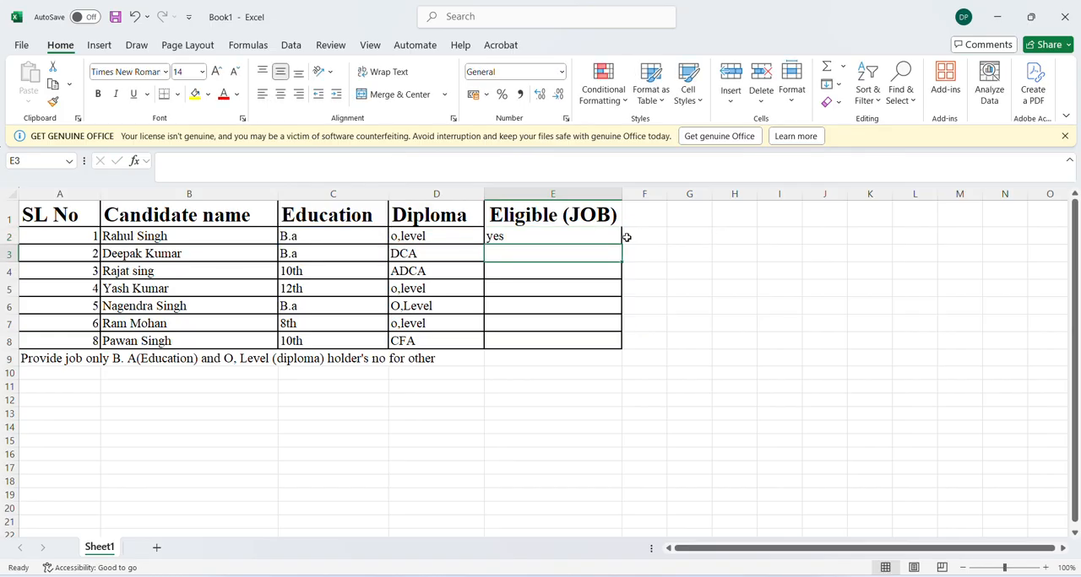
Fill the eligibility formula from E2 down to E8 and inspect the copied formula in E3
{"action": "left_click", "coordinate": [498, 235]}
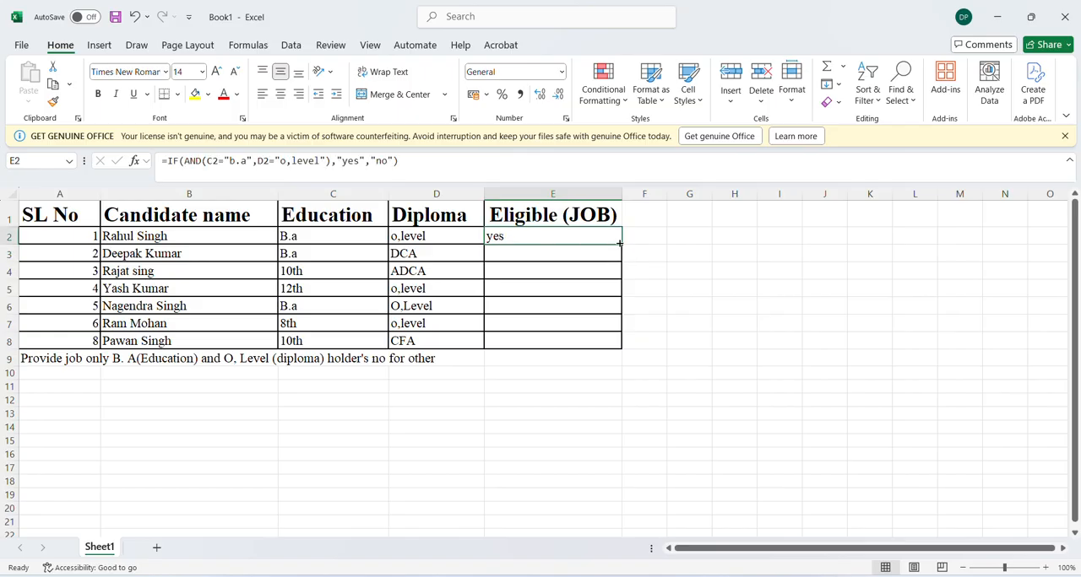
{"action": "left_click_drag", "start_coordinate": [619, 244], "coordinate": [602, 349]}
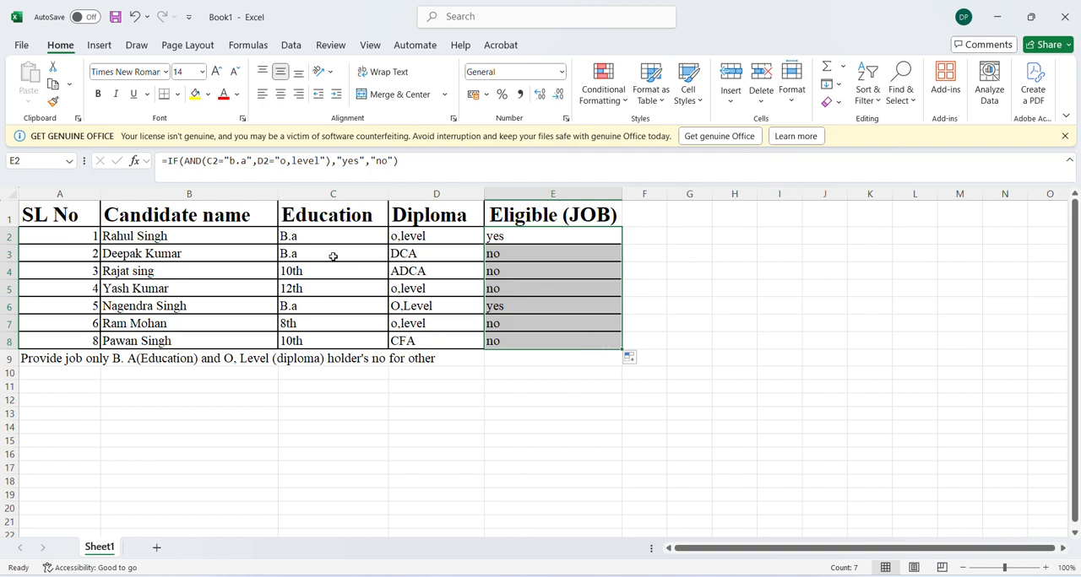
{"action": "left_click", "coordinate": [497, 255]}
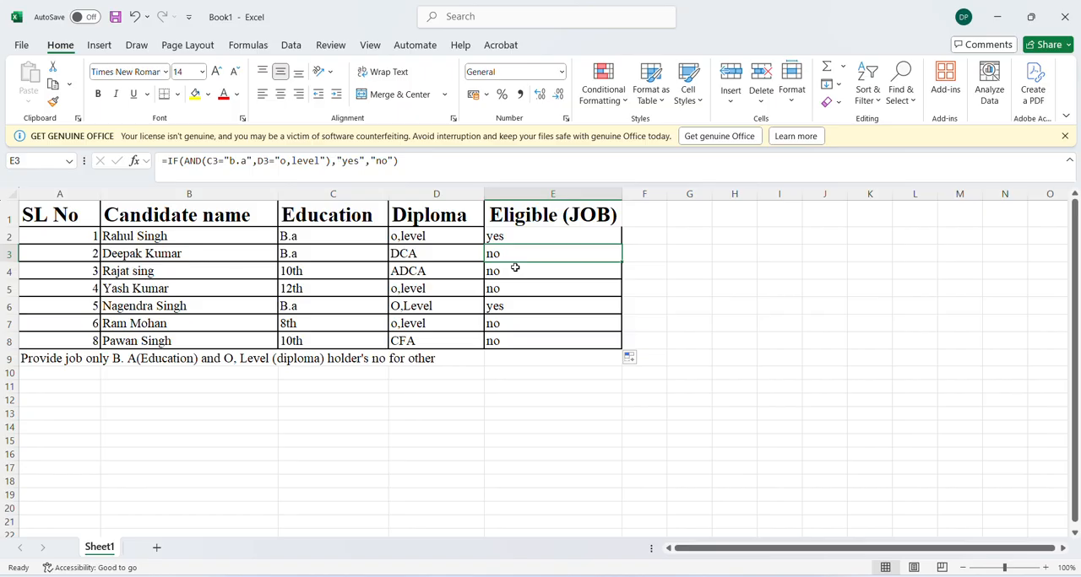
{"action": "left_click", "coordinate": [321, 383]}
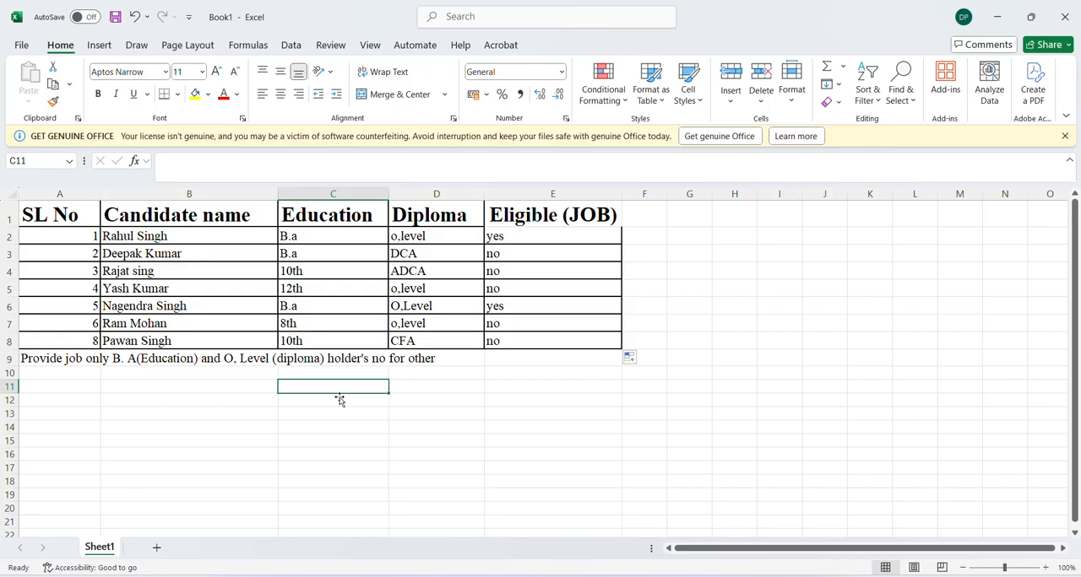
{"action": "key", "text": "alt+s"}
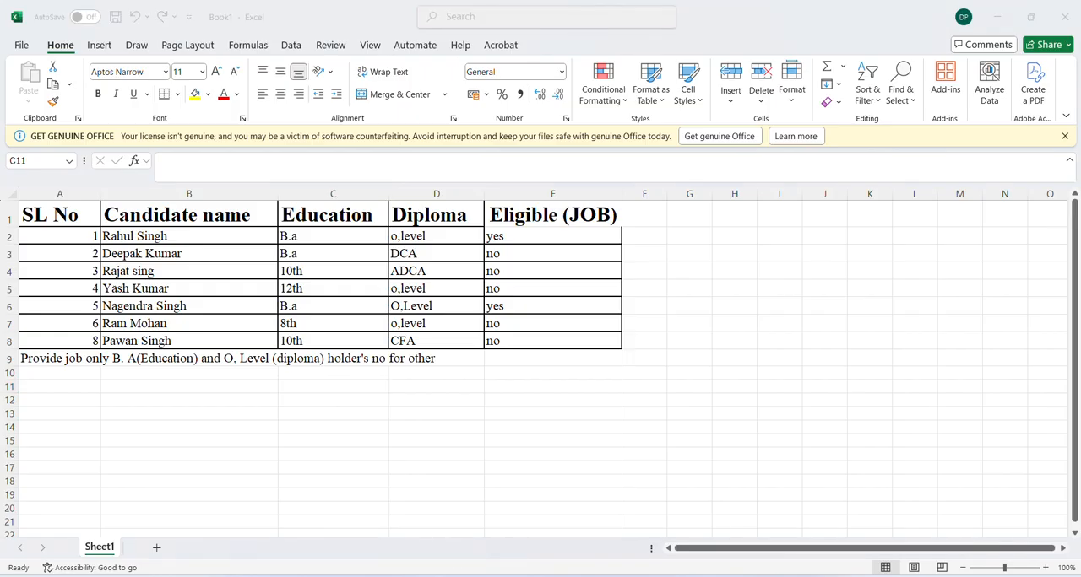